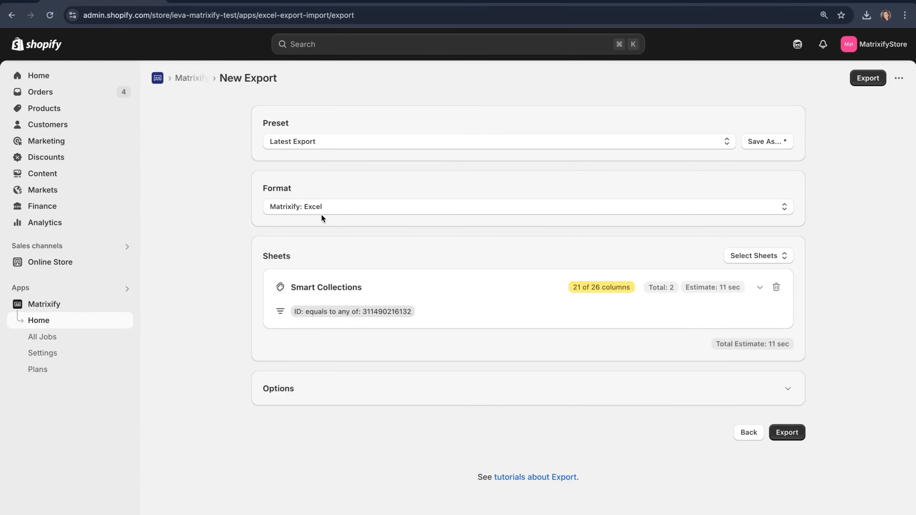
# Keep Excel as the export format and remove the Smart Collections sheet.
pyautogui.click(335, 206)
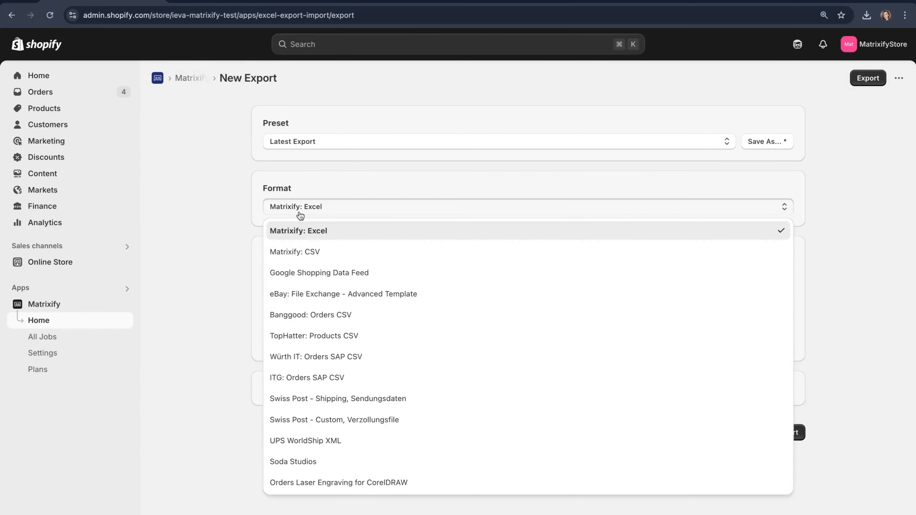
pyautogui.click(334, 213)
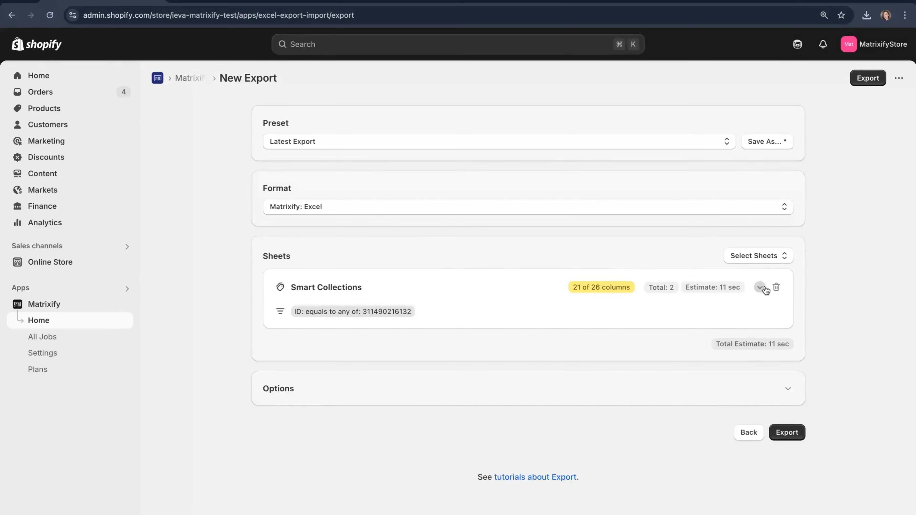
pyautogui.click(777, 288)
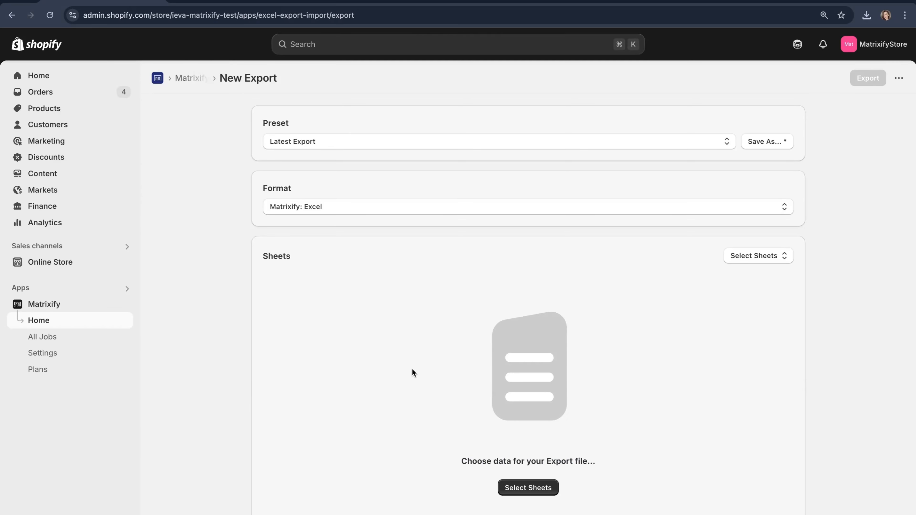
# Add the Products sheet to the export and expand its column choices.
pyautogui.click(778, 258)
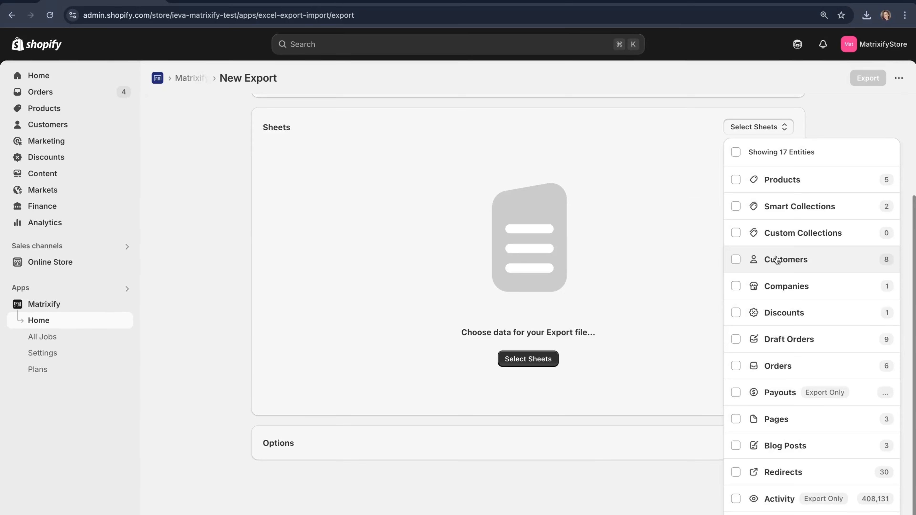
pyautogui.click(757, 180)
pyautogui.click(744, 127)
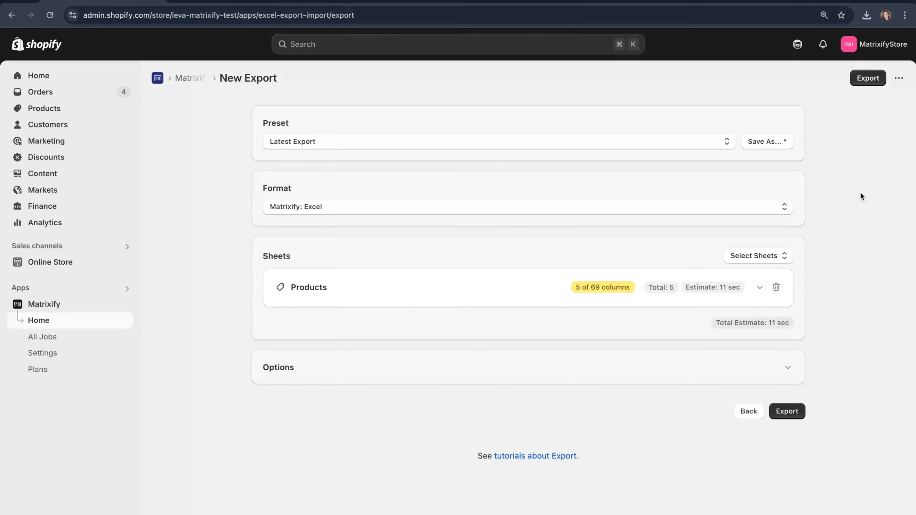
pyautogui.click(438, 298)
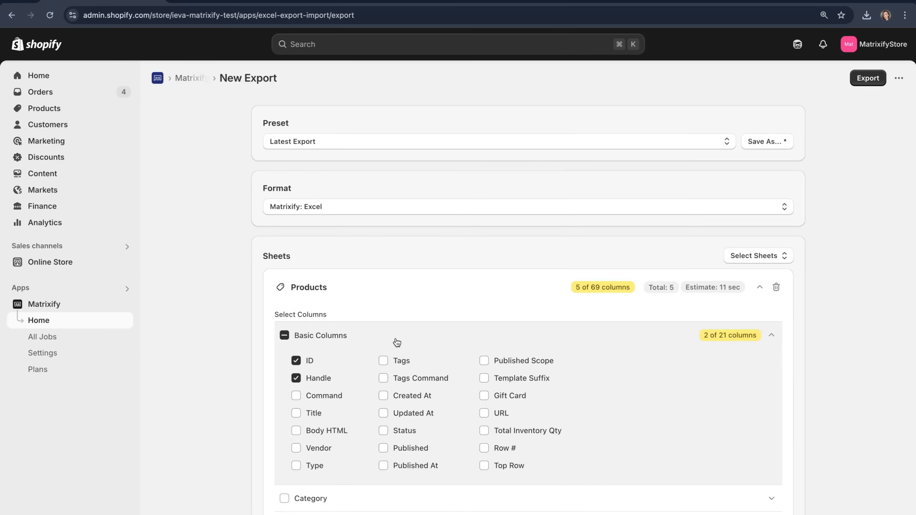
# Expand Inventory / Variants to confirm Variant ID, Variant Position and Variant SKU are included.
pyautogui.scroll(-4, 397, 343)
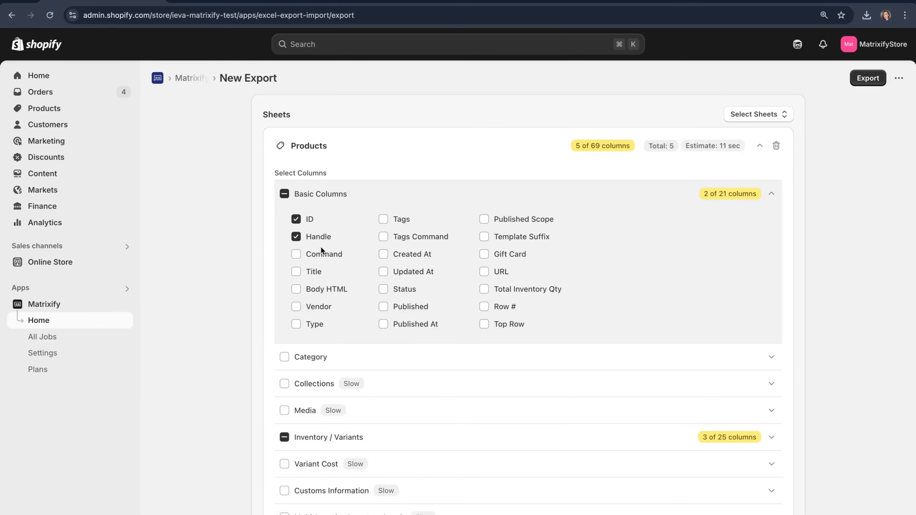
pyautogui.scroll(-4, 320, 247)
pyautogui.click(371, 290)
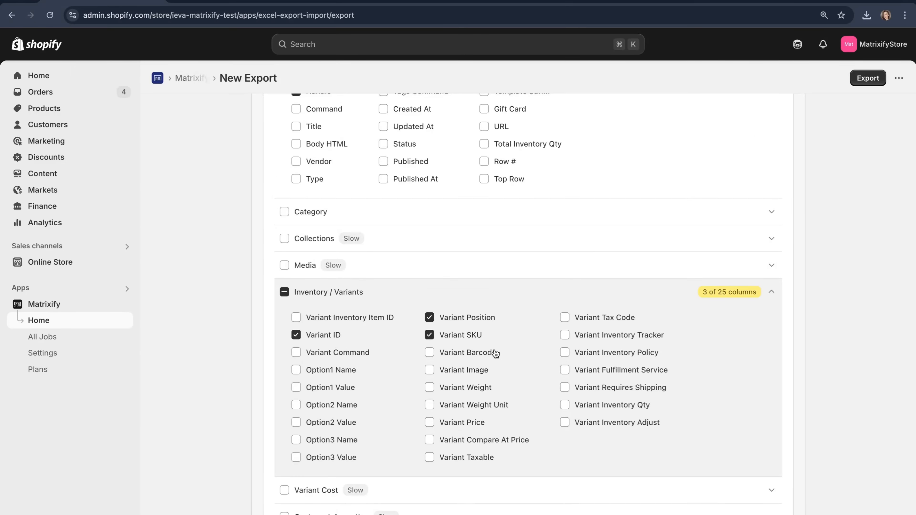
pyautogui.scroll(2, 494, 353)
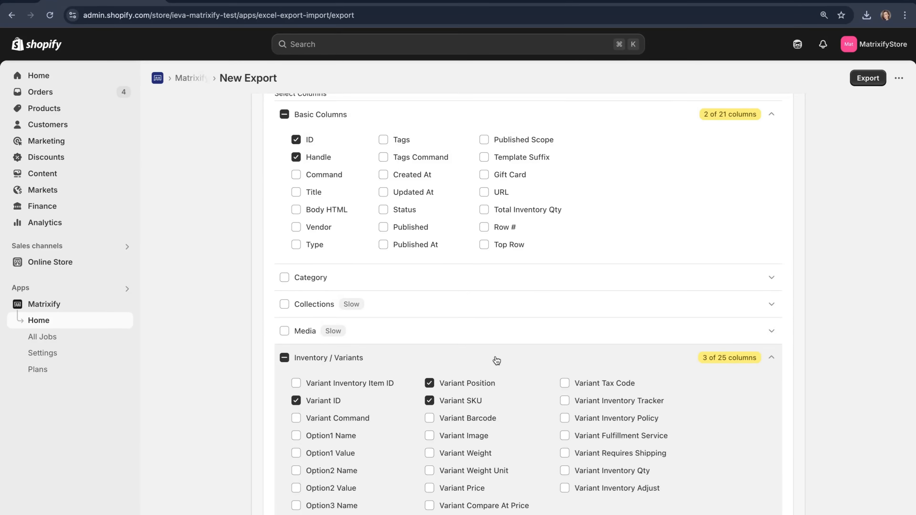
pyautogui.scroll(-6, 497, 361)
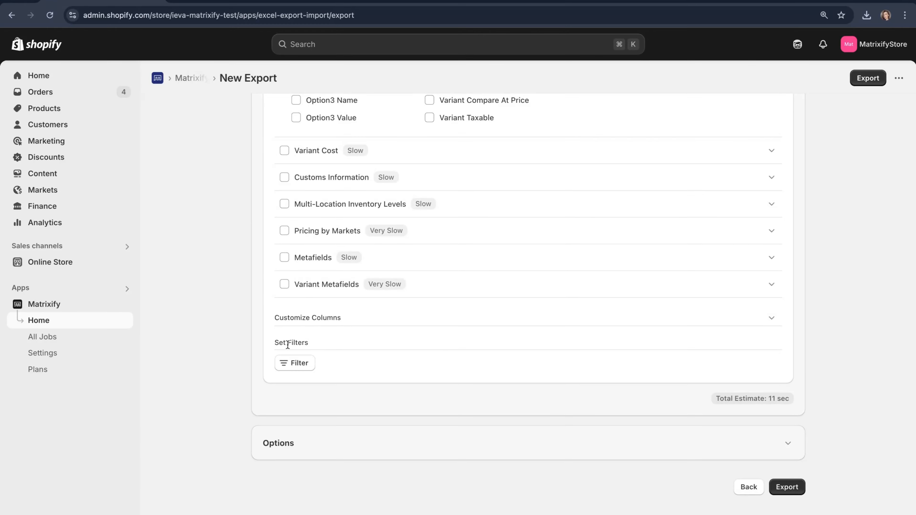
pyautogui.click(315, 363)
pyautogui.click(320, 408)
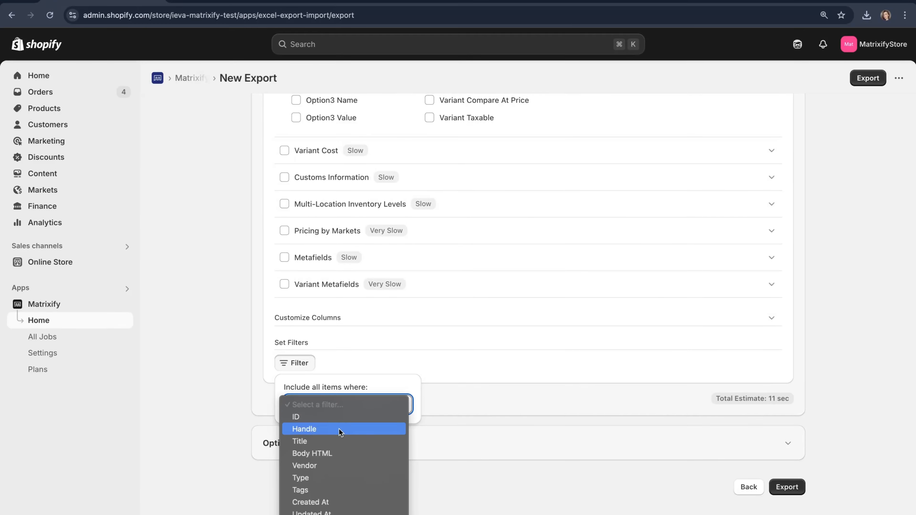
pyautogui.scroll(-4, 338, 428)
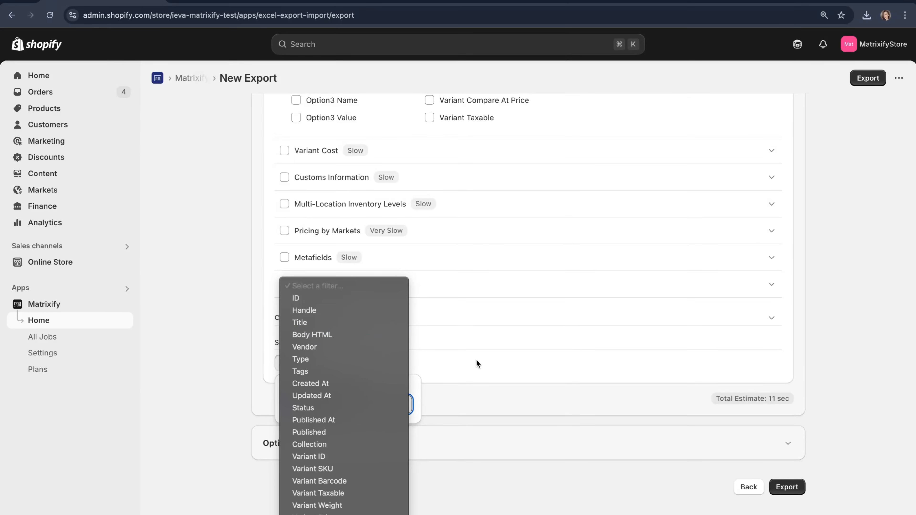
pyautogui.click(482, 369)
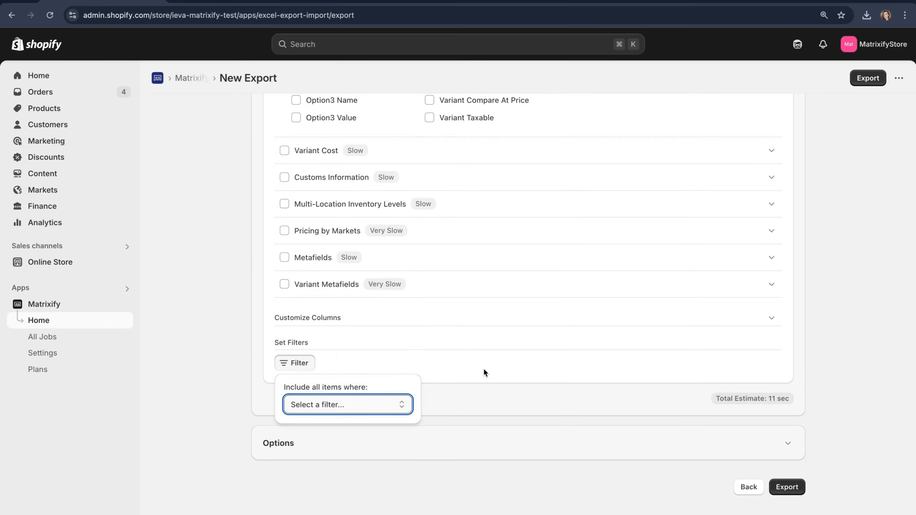
pyautogui.click(303, 360)
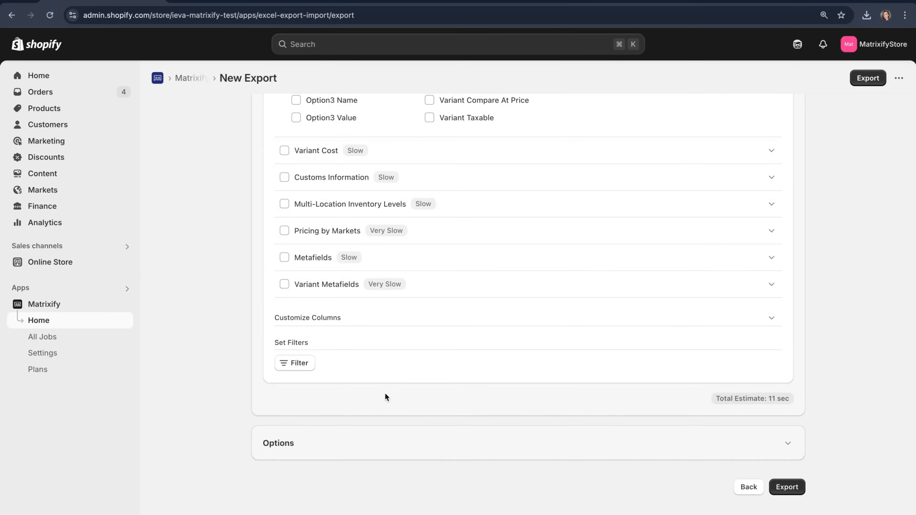
pyautogui.scroll(1, 386, 397)
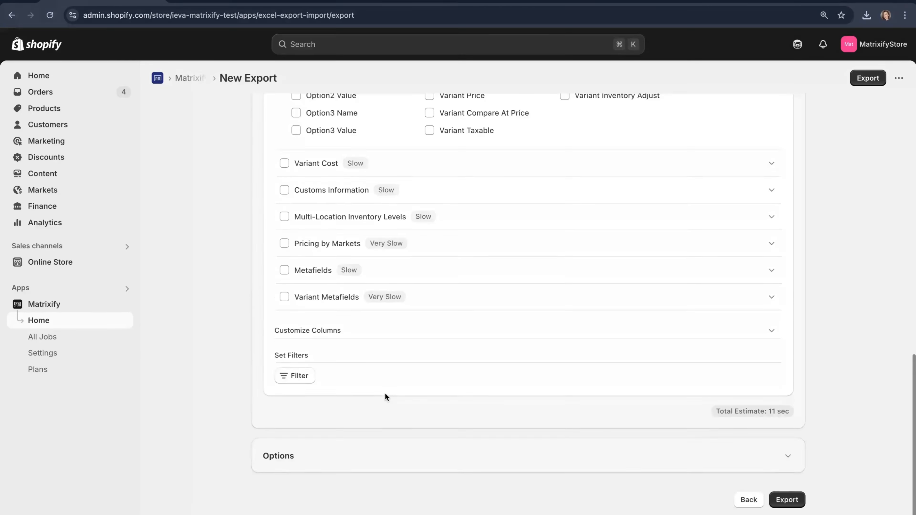
pyautogui.scroll(-1, 385, 397)
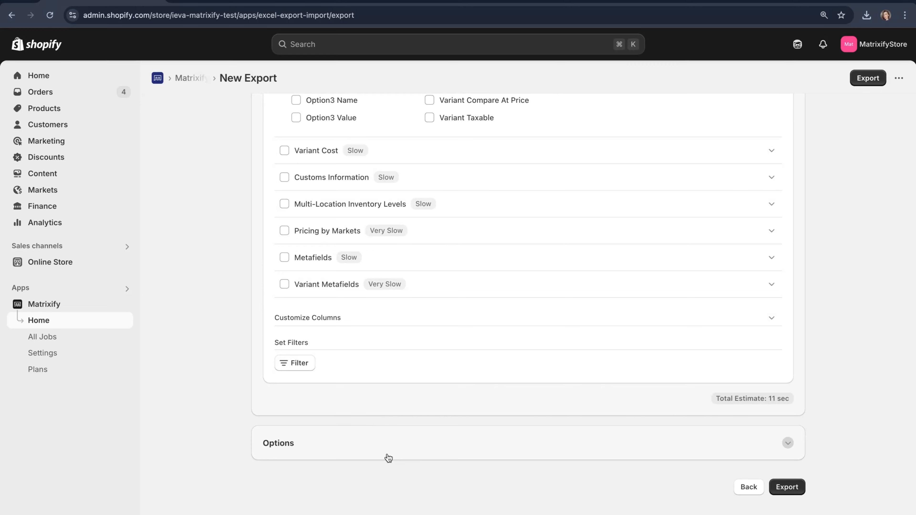
pyautogui.scroll(15, 388, 457)
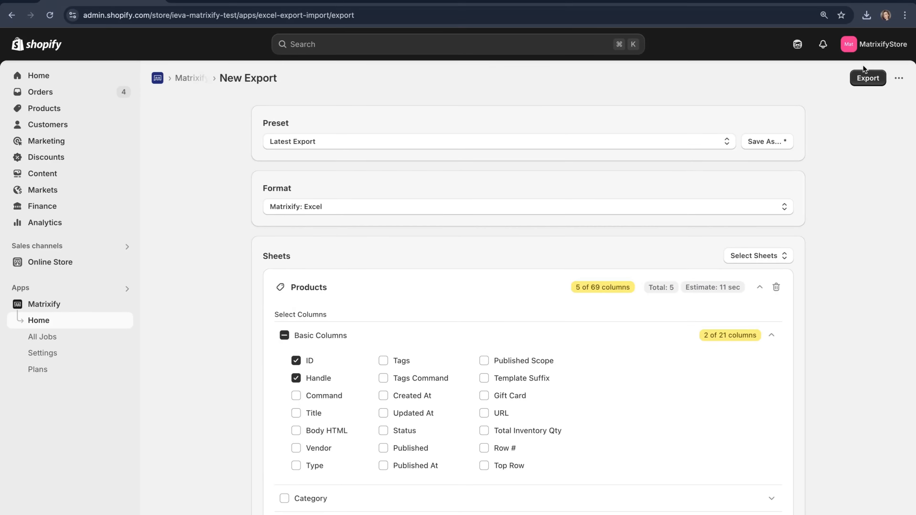
# Start the Products export.
pyautogui.click(868, 80)
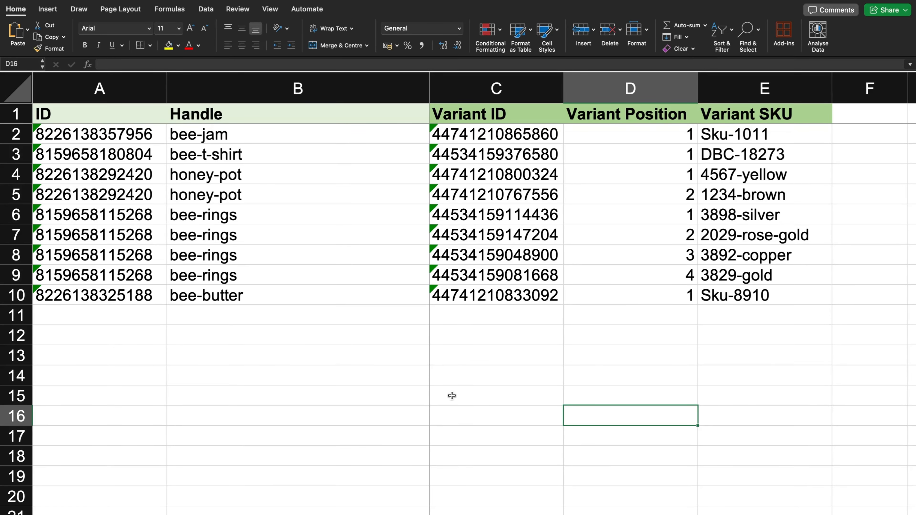
# Review the honey-pot, bee-rings and bee-butter rows, ending with bee-butter row 10 selected.
pyautogui.moveTo(16, 214); pyautogui.dragTo(14, 276)
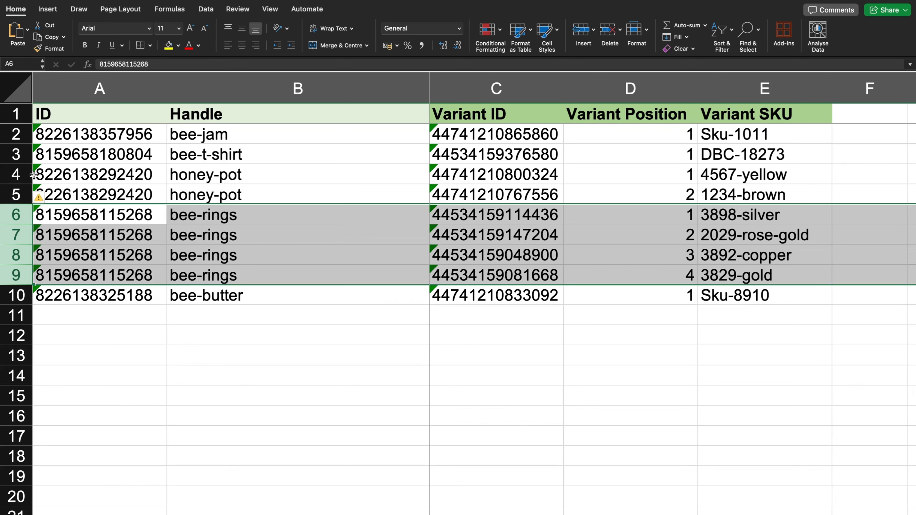
pyautogui.moveTo(21, 175); pyautogui.dragTo(55, 187)
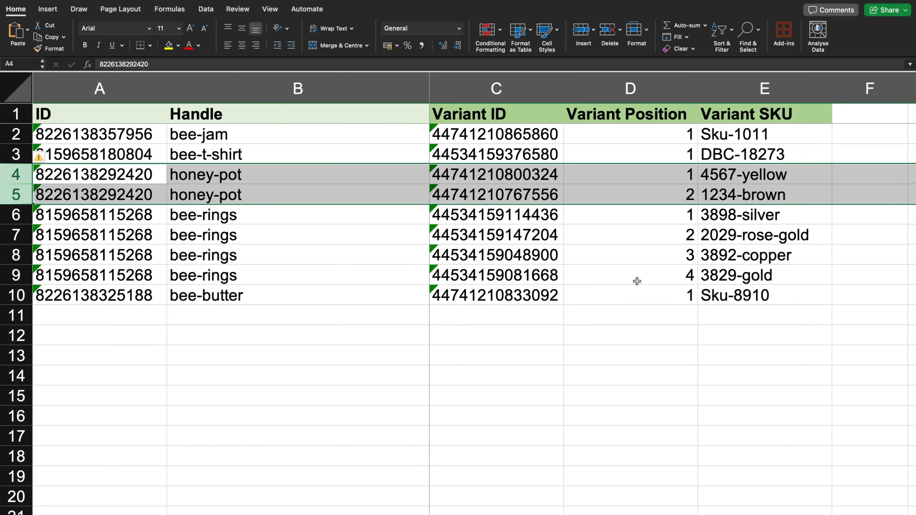
pyautogui.moveTo(10, 214); pyautogui.dragTo(12, 275)
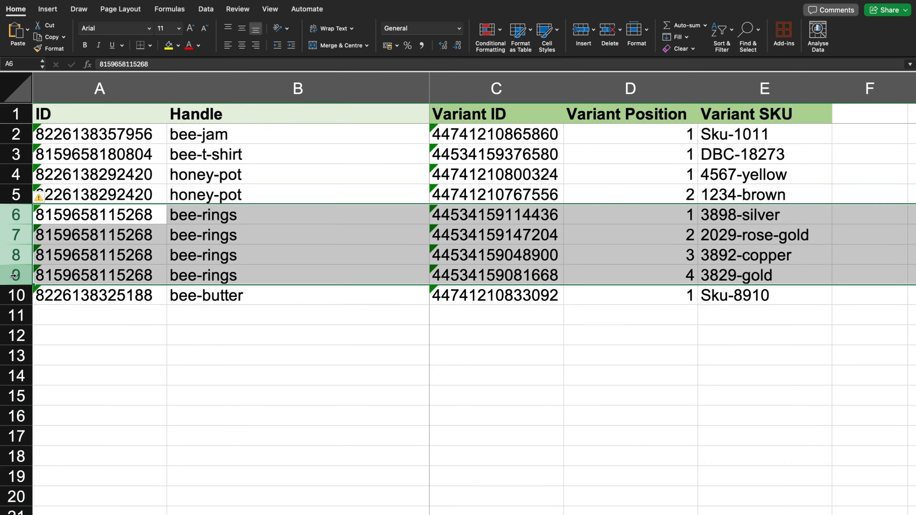
pyautogui.click(391, 251)
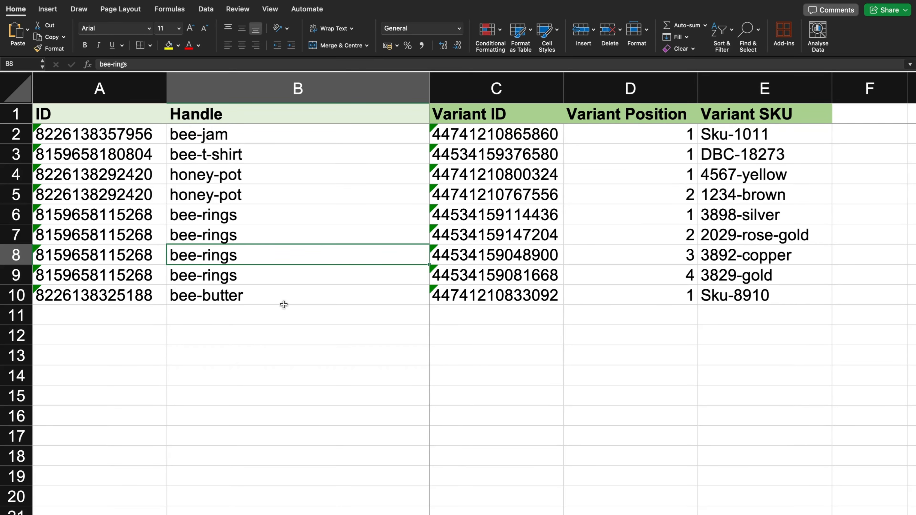
pyautogui.click(324, 292)
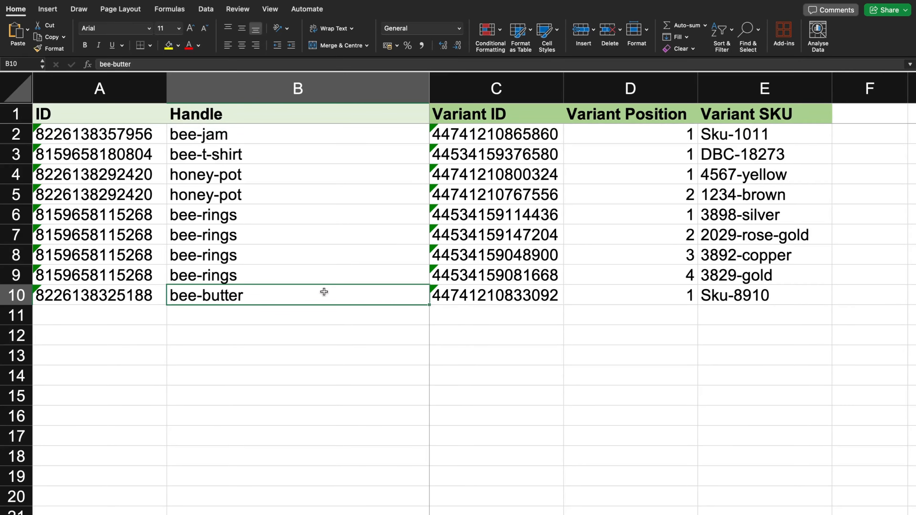
pyautogui.click(13, 300)
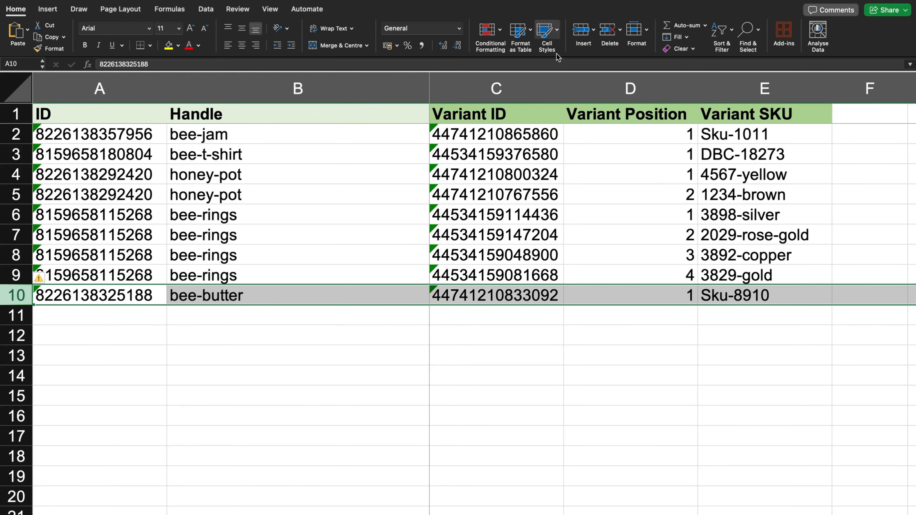
# Delete the bee-butter row 10 and the bee-jam and bee-t-shirt rows 2–3.
pyautogui.click(608, 29)
pyautogui.moveTo(2, 136); pyautogui.dragTo(2, 155)
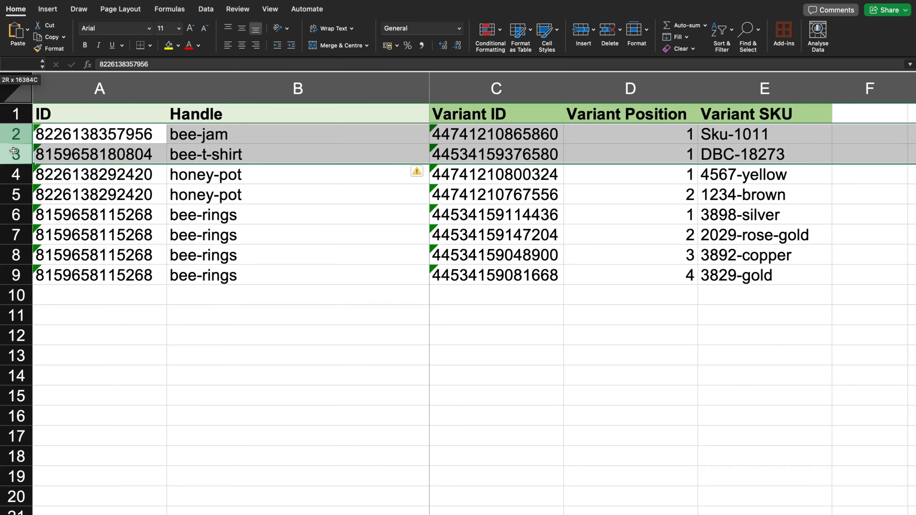
pyautogui.click(609, 30)
pyautogui.click(494, 235)
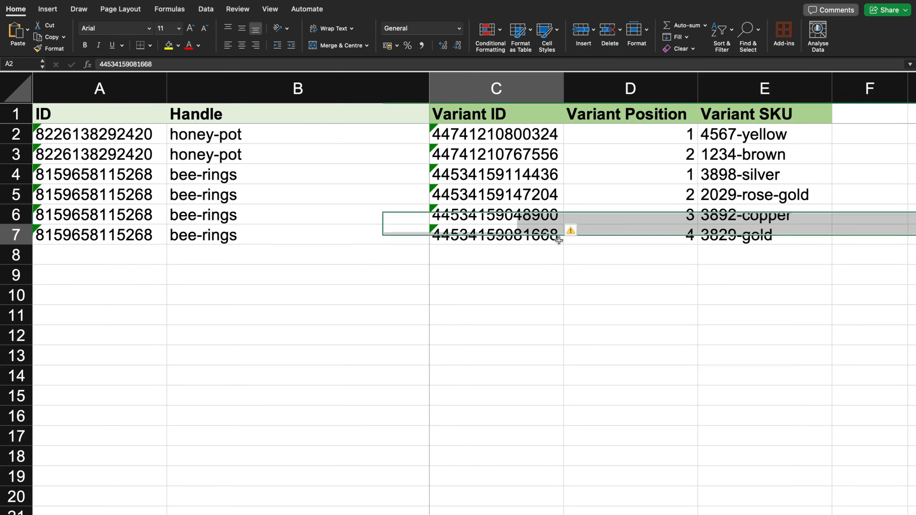
pyautogui.click(542, 297)
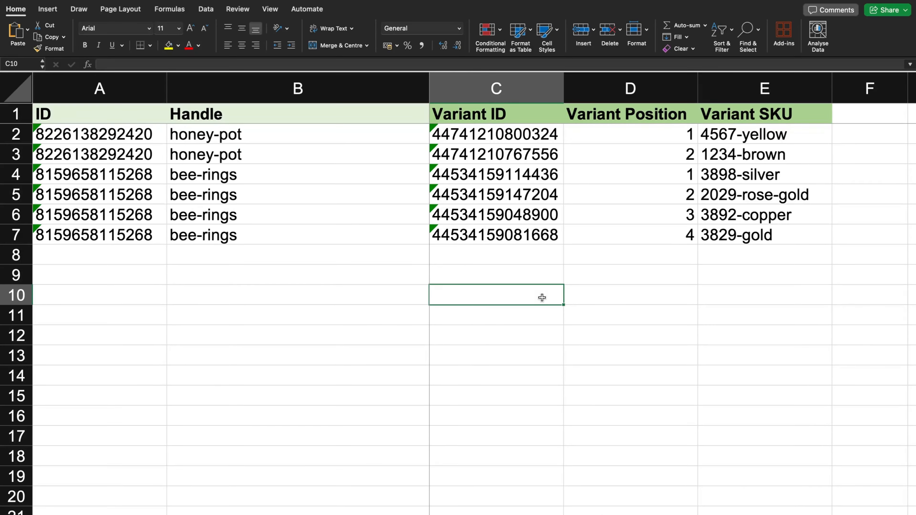
# Review the Variant Position values of the two honey-pot and four bee-rings rows.
pyautogui.click(371, 321)
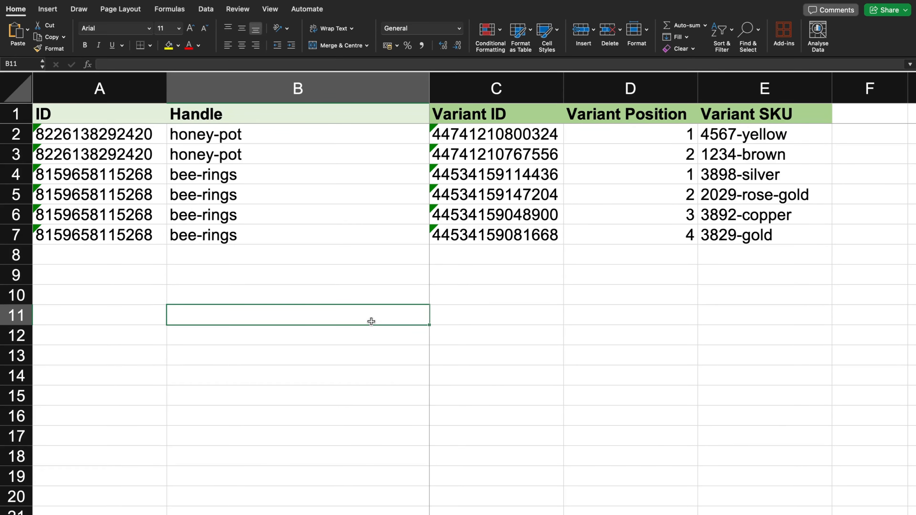
pyautogui.click(634, 137)
pyautogui.click(634, 153)
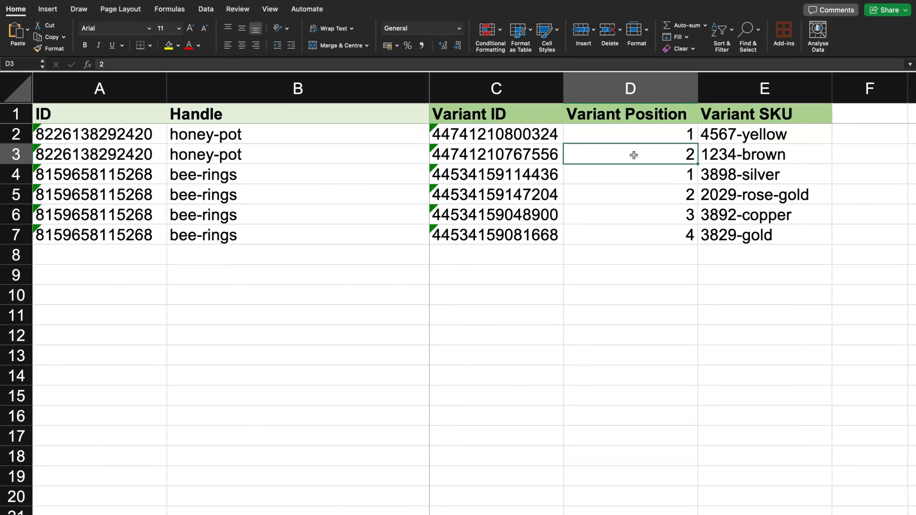
pyautogui.moveTo(634, 176); pyautogui.dragTo(636, 242)
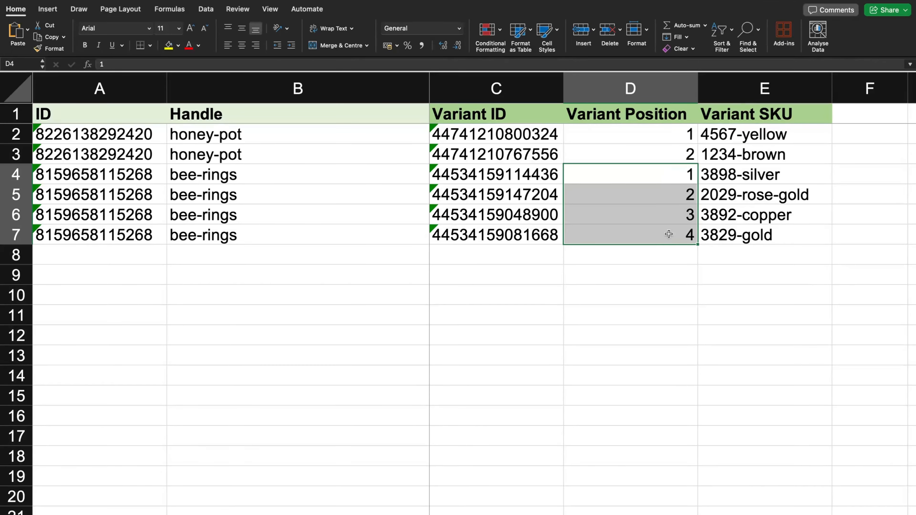
pyautogui.click(723, 217)
pyautogui.moveTo(29, 176); pyautogui.dragTo(27, 234)
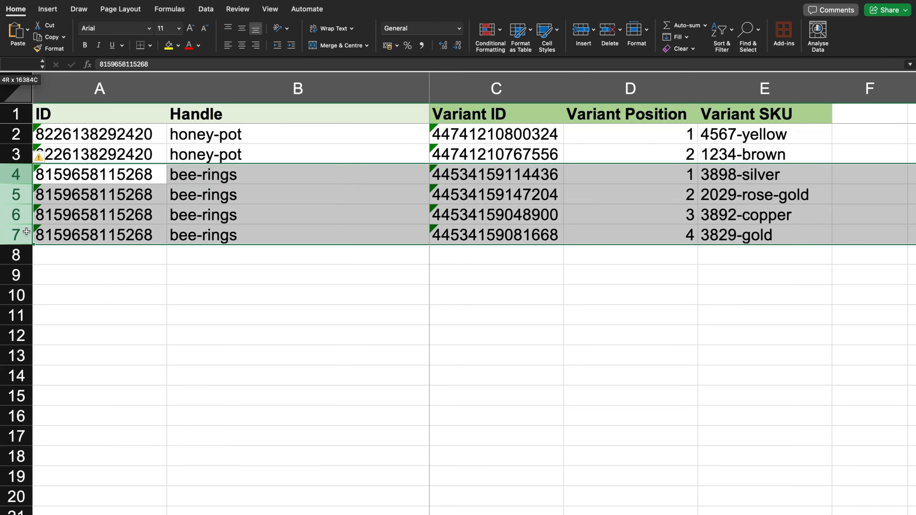
pyautogui.click(341, 196)
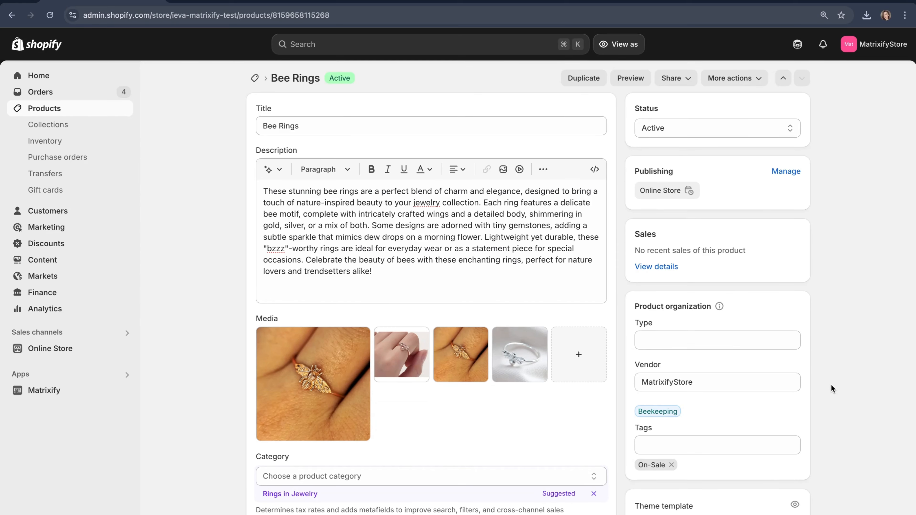
# Scroll the Bee Rings product page down to its Variants list.
pyautogui.scroll(-10, 831, 385)
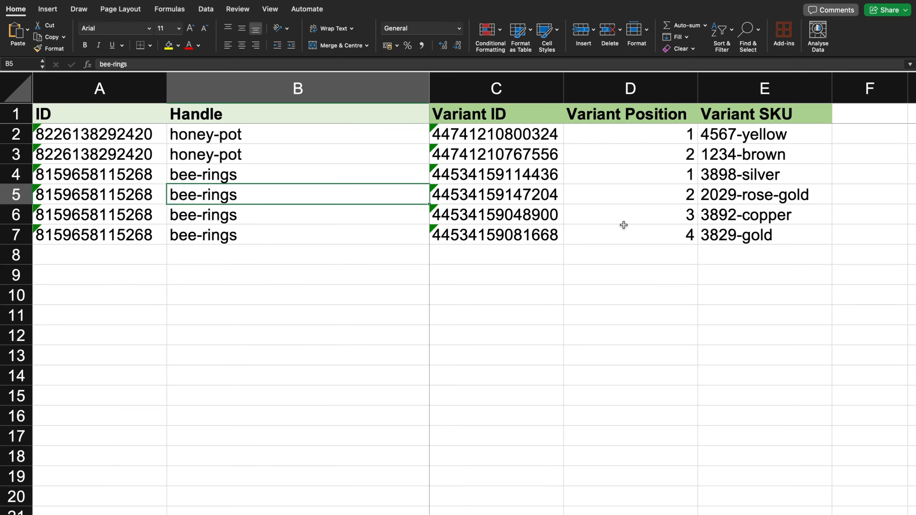
# Set bee-rings positions to gold 2, copper 1, rose-gold 4 and silver 3.
pyautogui.click(629, 237)
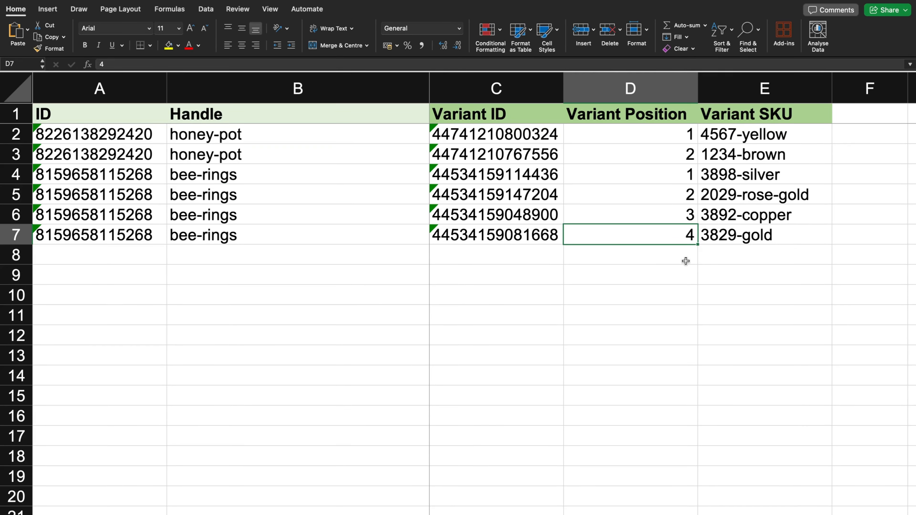
pyautogui.write('2')
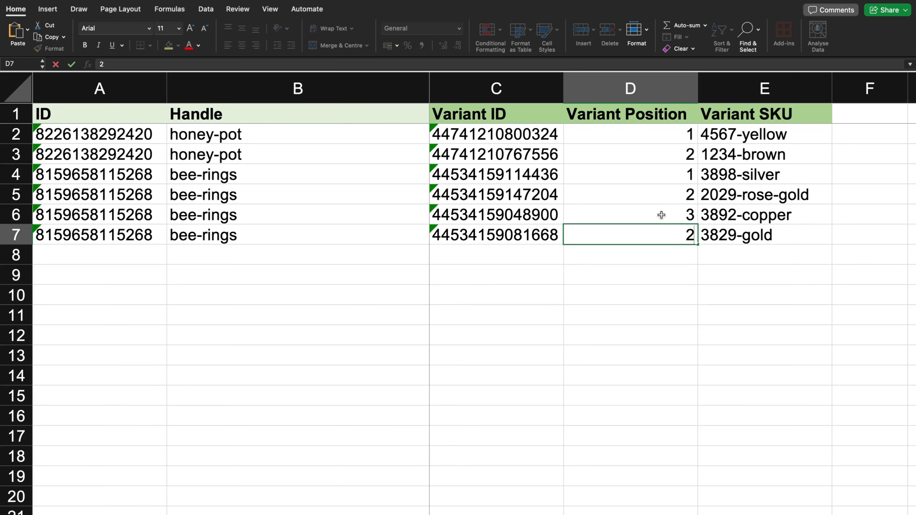
pyautogui.click(659, 211)
pyautogui.write('1')
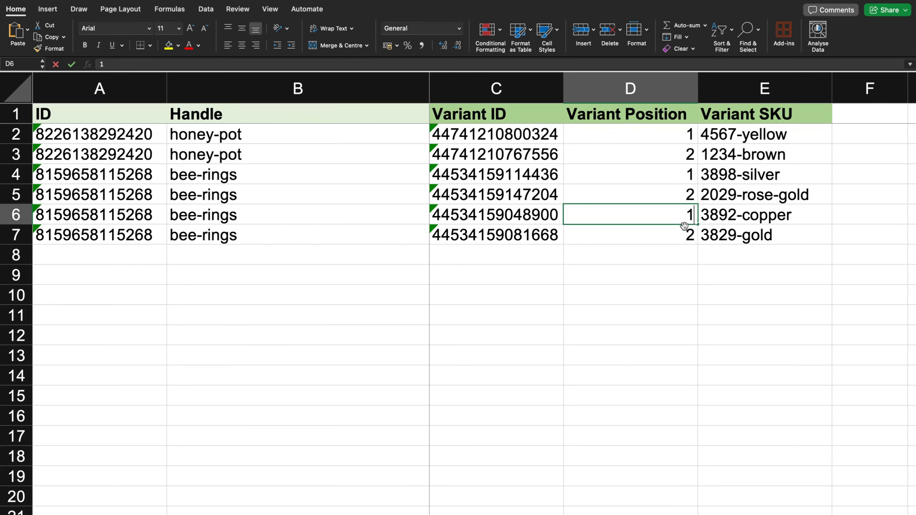
pyautogui.click(639, 188)
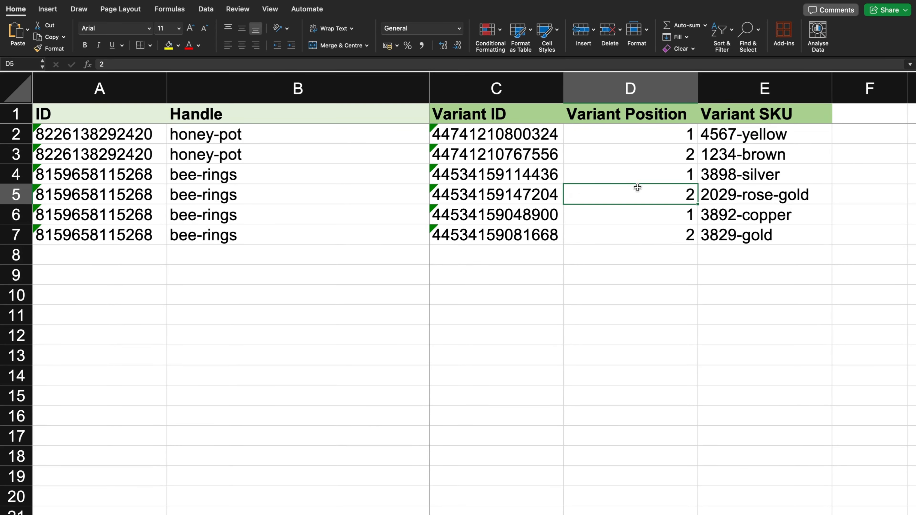
pyautogui.write('4')
pyautogui.click(671, 173)
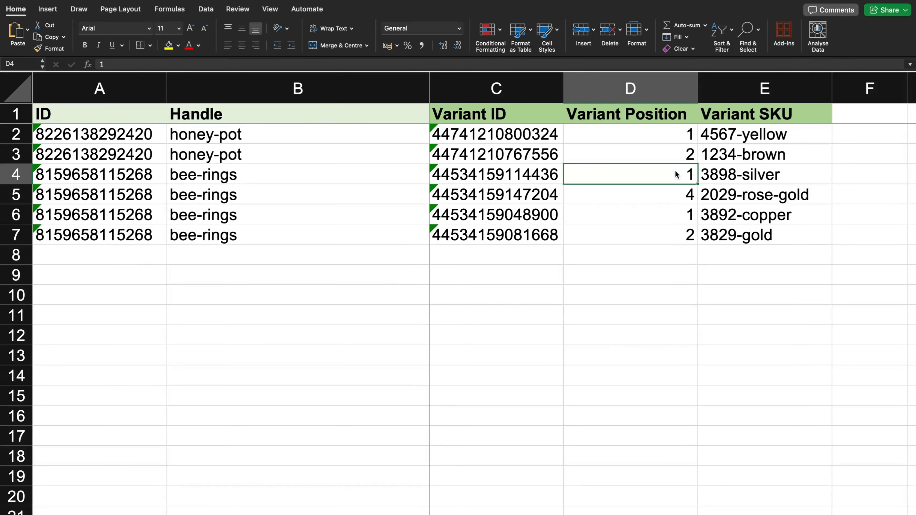
pyautogui.write('3')
pyautogui.click(662, 294)
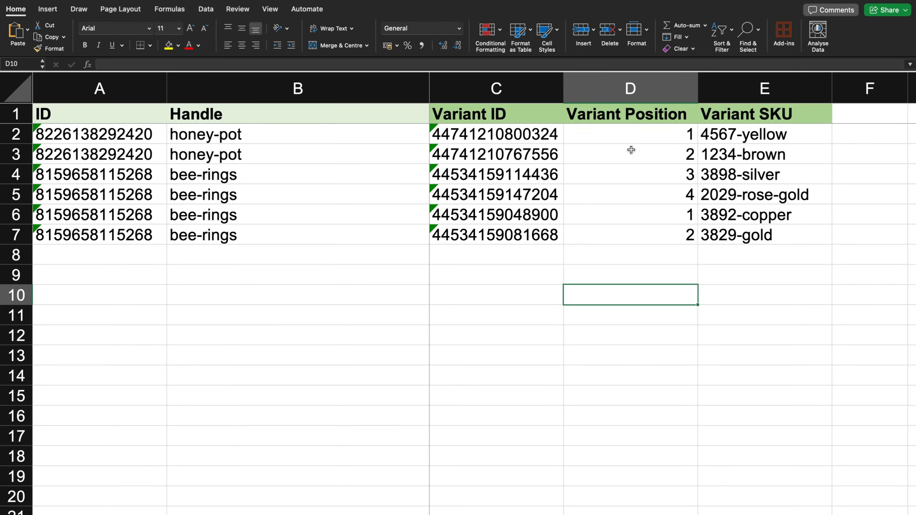
# Set the honey-pot positions to 5 for brown and 7 for yellow.
pyautogui.click(631, 150)
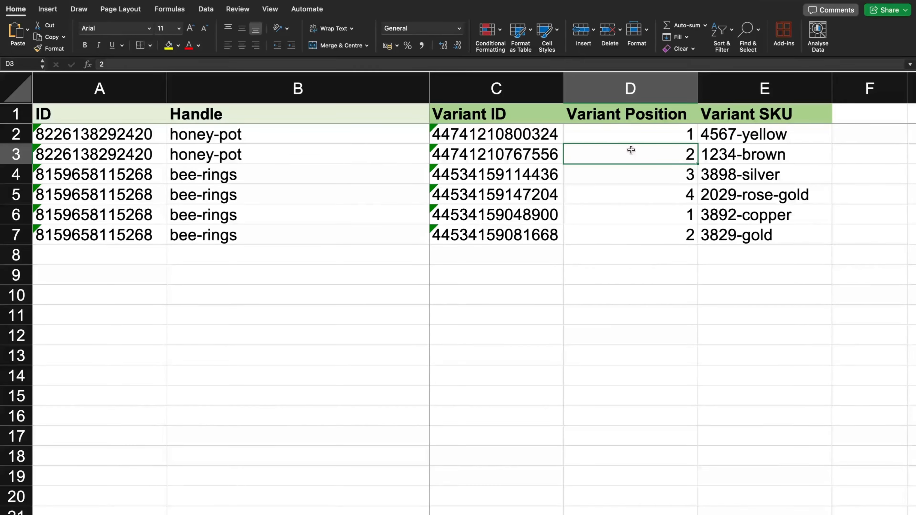
pyautogui.write('1')
pyautogui.click(624, 134)
pyautogui.write('2')
pyautogui.click(625, 271)
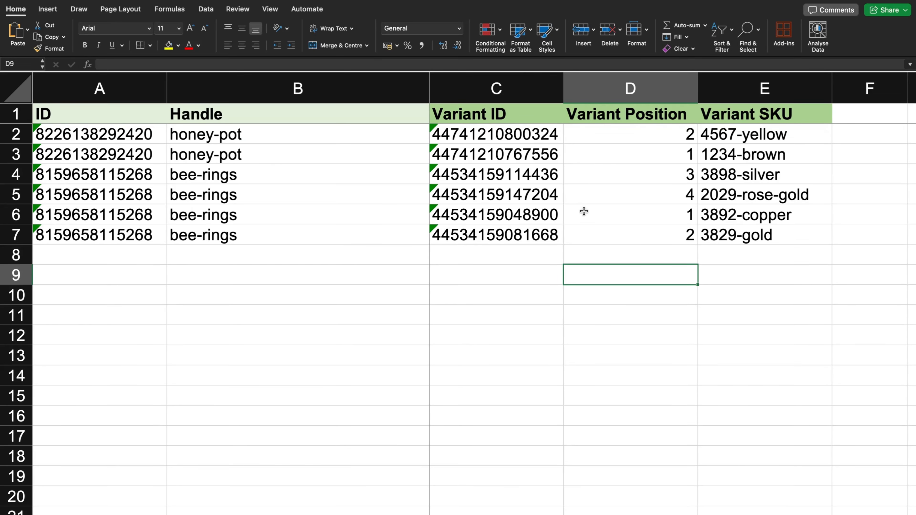
pyautogui.click(627, 151)
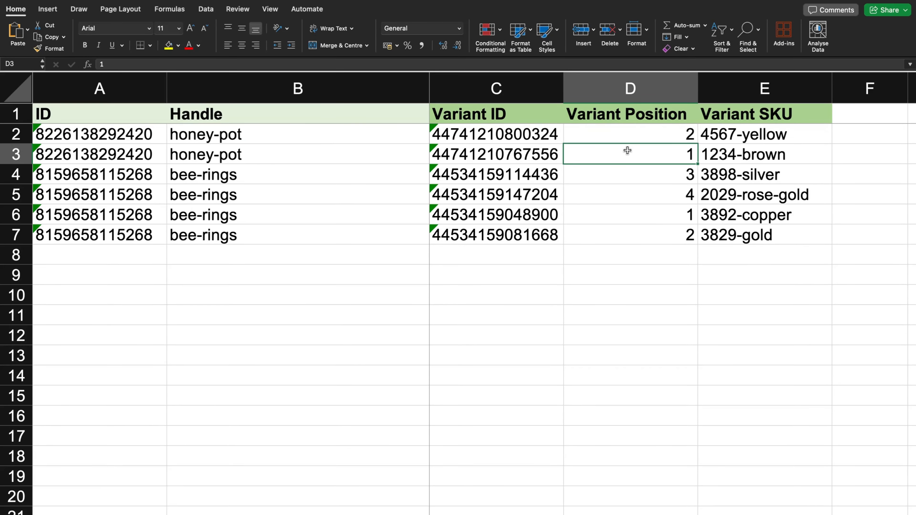
pyautogui.write('5')
pyautogui.click(664, 137)
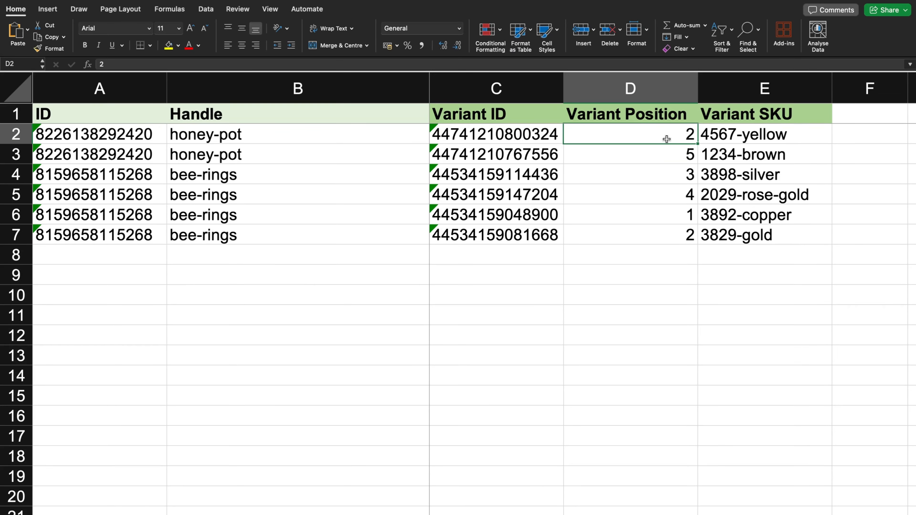
pyautogui.write('7')
pyautogui.click(644, 335)
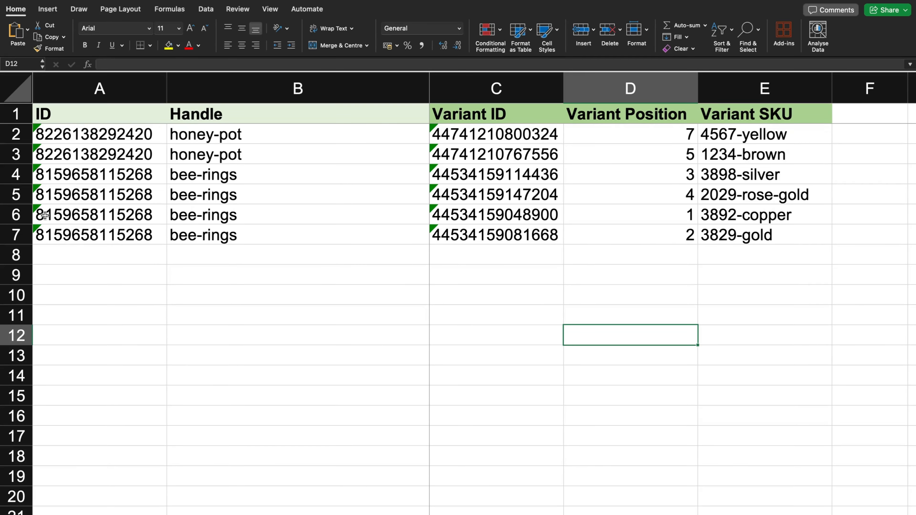
# Select the honey-pot rows and position cells D2:D3, briefly entering 5 in D2.
pyautogui.click(16, 154)
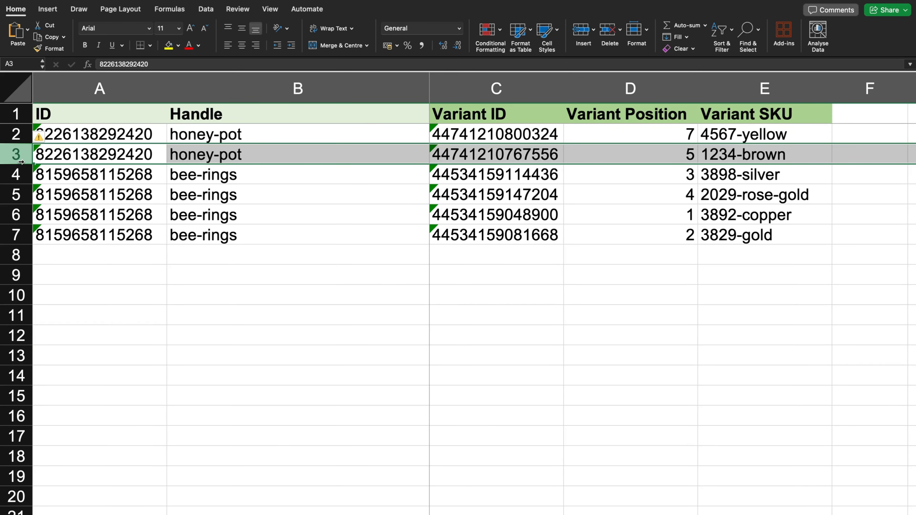
pyautogui.click(12, 136)
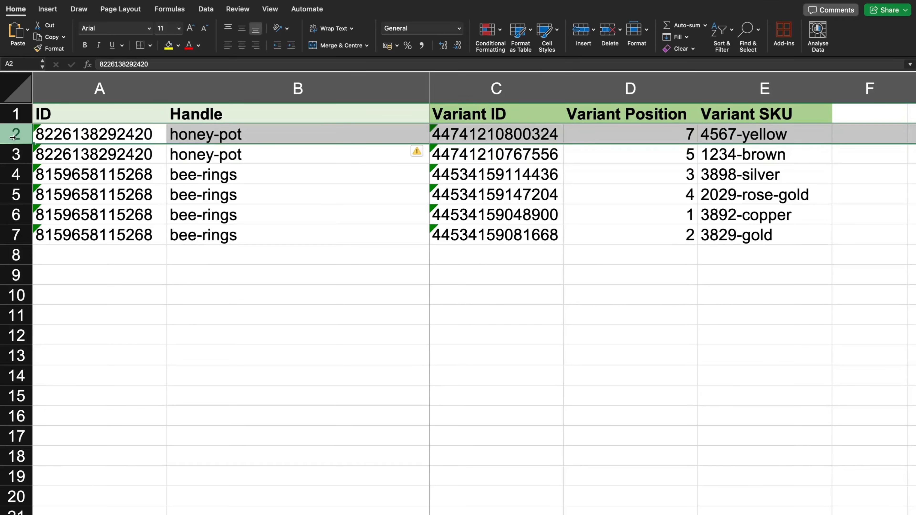
pyautogui.click(228, 352)
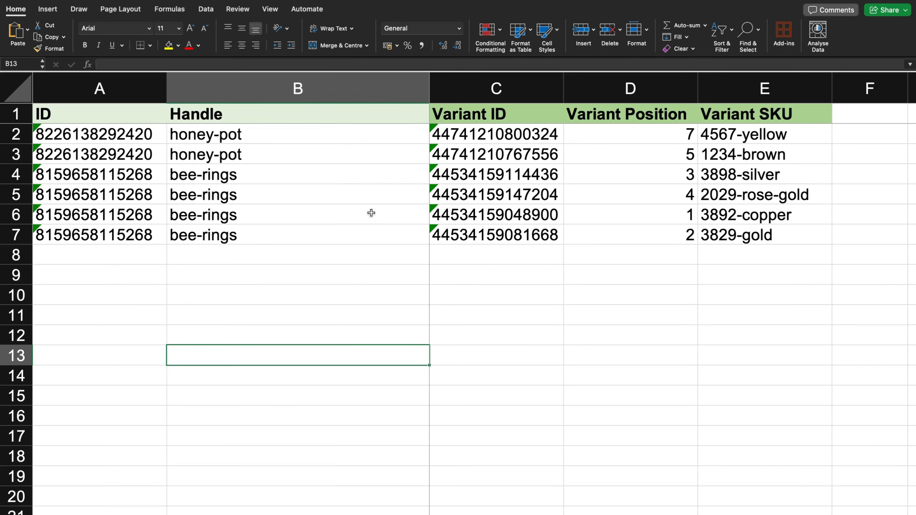
pyautogui.click(688, 136)
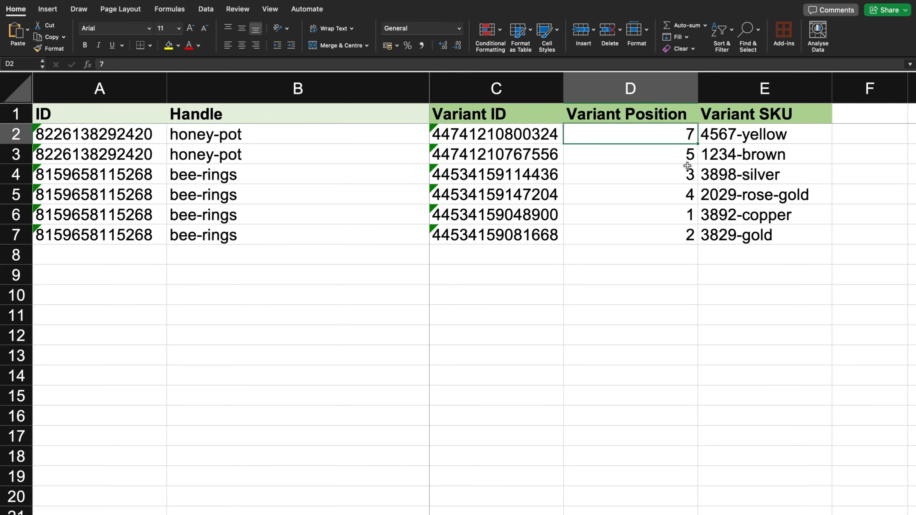
pyautogui.write('5')
pyautogui.click(651, 274)
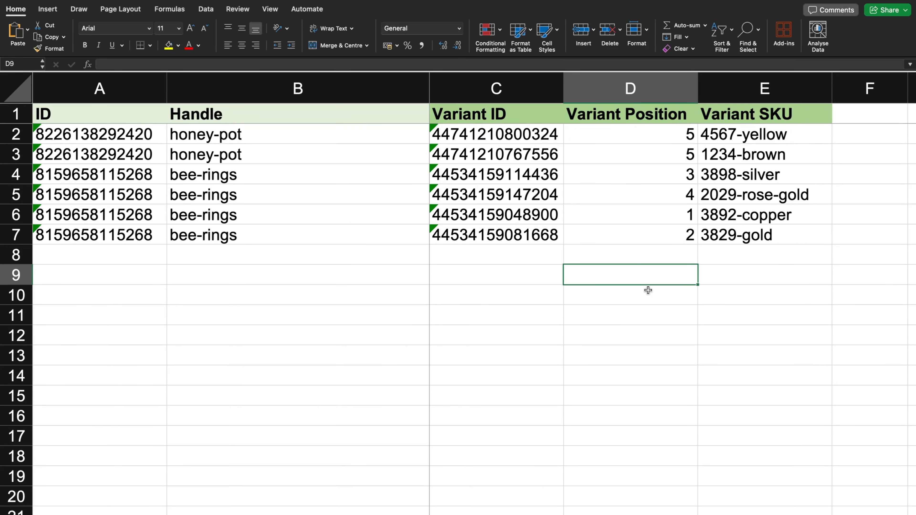
pyautogui.moveTo(634, 136); pyautogui.dragTo(635, 155)
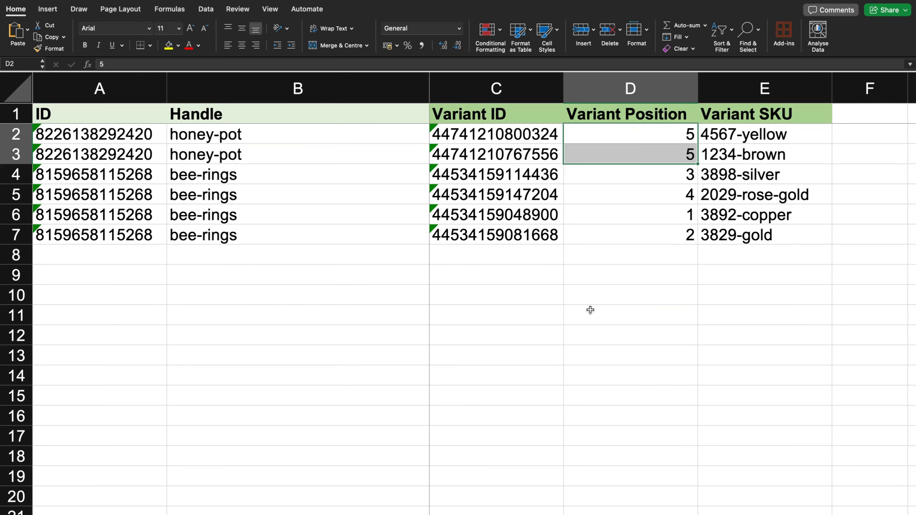
pyautogui.click(620, 337)
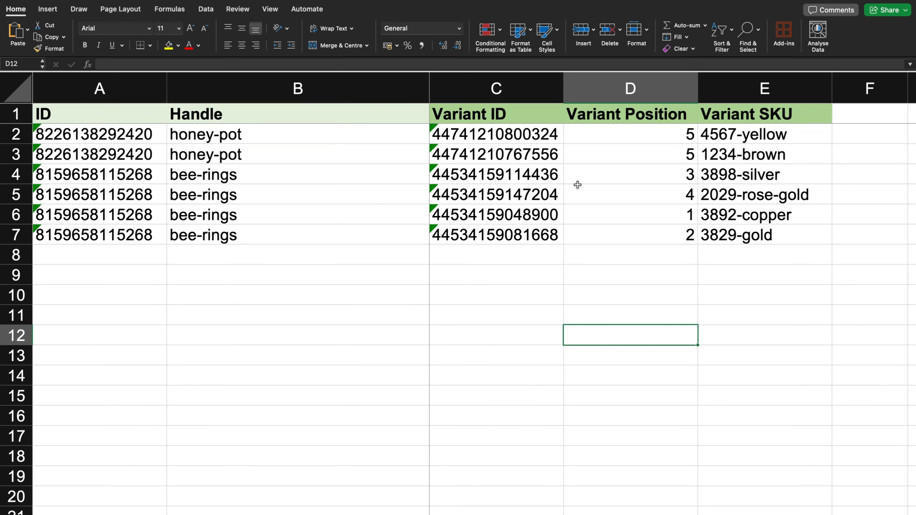
pyautogui.click(589, 130)
pyautogui.moveTo(588, 142); pyautogui.dragTo(589, 149)
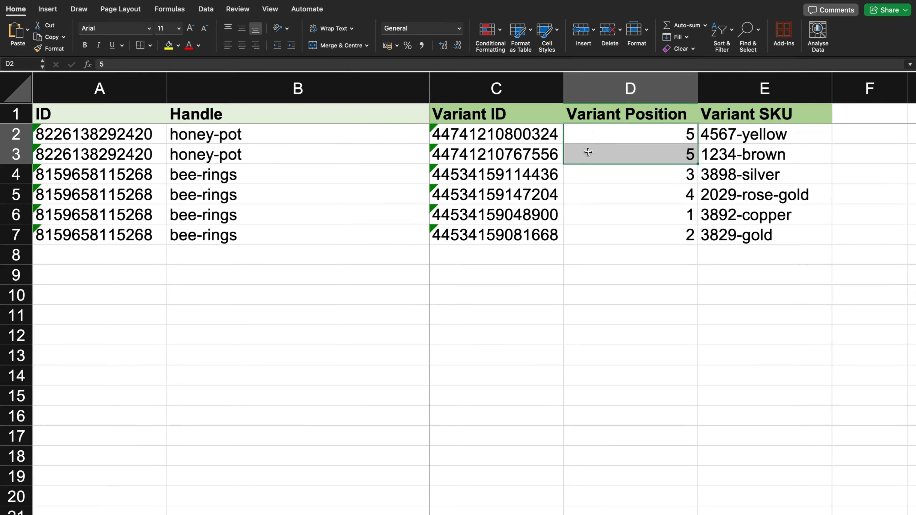
pyautogui.click(568, 327)
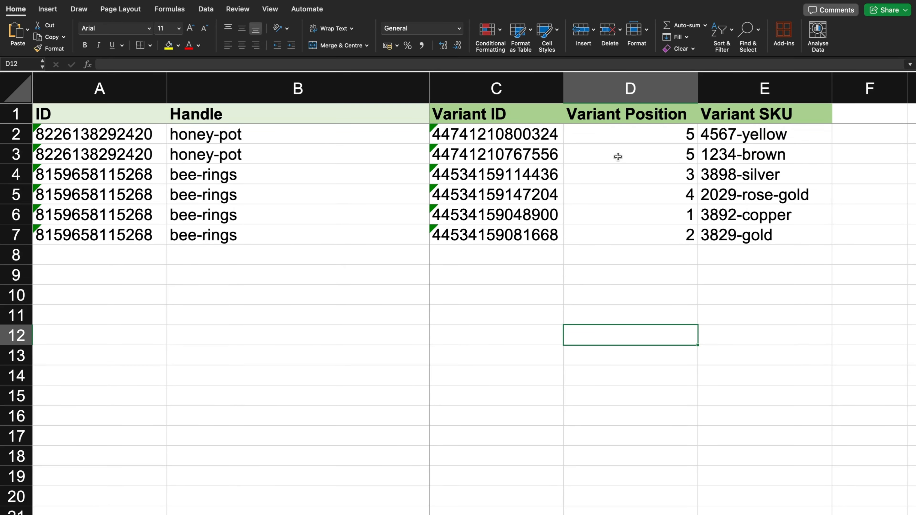
# Set the honey-pot positions to 2 in D2 and 1 in D3.
pyautogui.click(609, 130)
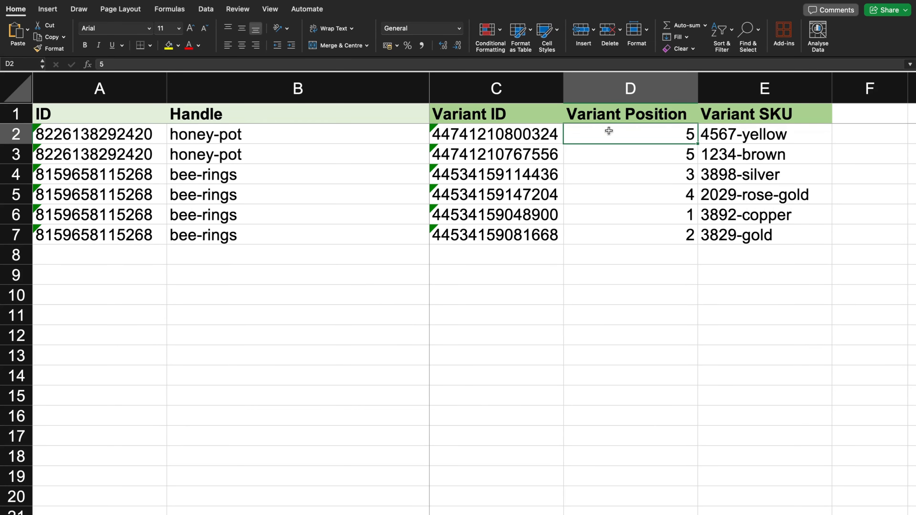
pyautogui.write('2')
pyautogui.click(624, 156)
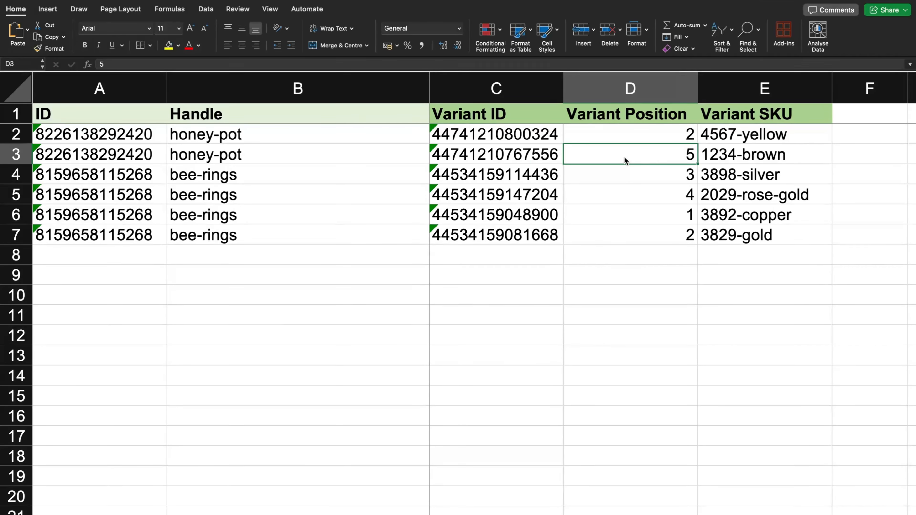
pyautogui.write('1')
pyautogui.click(649, 282)
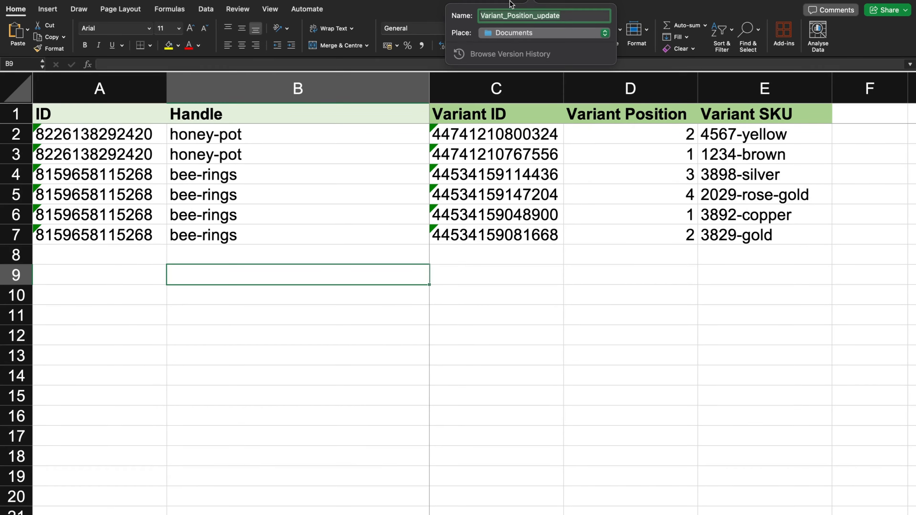
# Save the workbook as Variant_Position_update in Documents.
pyautogui.click(574, 17)
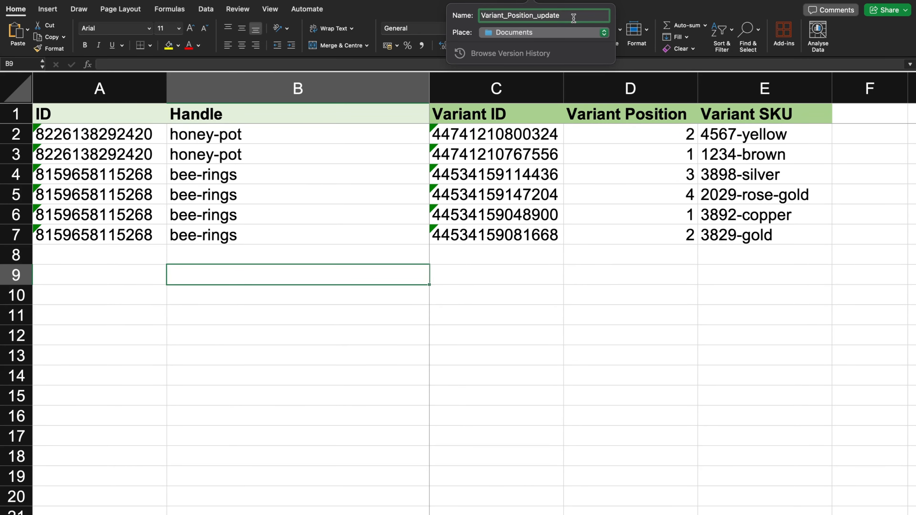
pyautogui.press('Return')
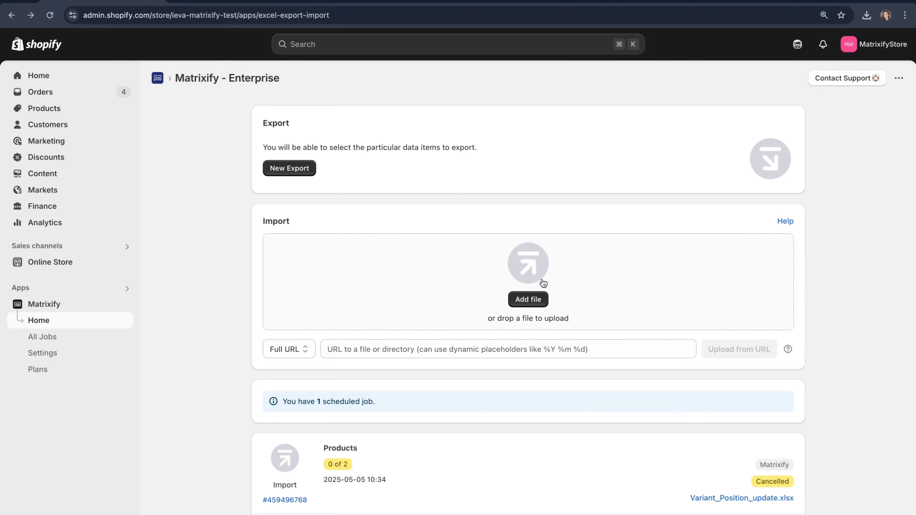
# Upload and import Variant_Position_update.xlsx, updating 2 products, then go to the Products list.
pyautogui.click(529, 299)
pyautogui.click(444, 205)
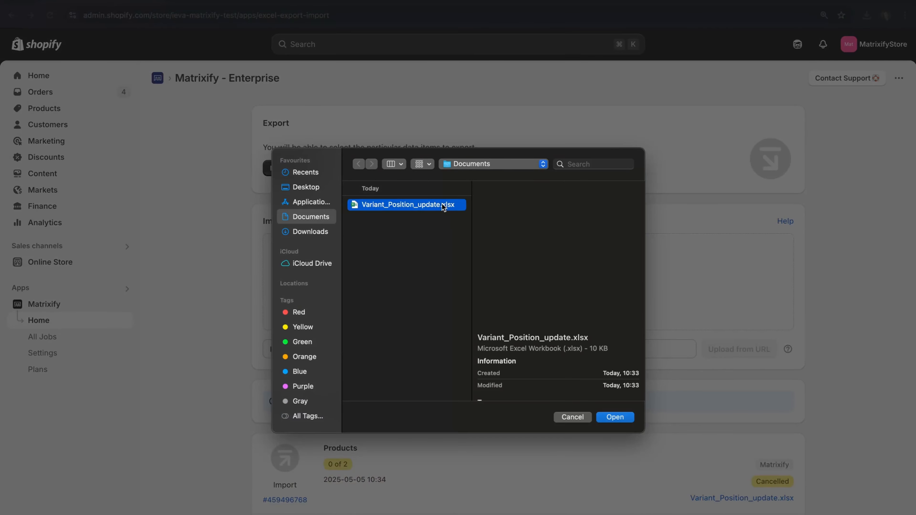
pyautogui.moveTo(389, 209); pyautogui.dragTo(410, 213)
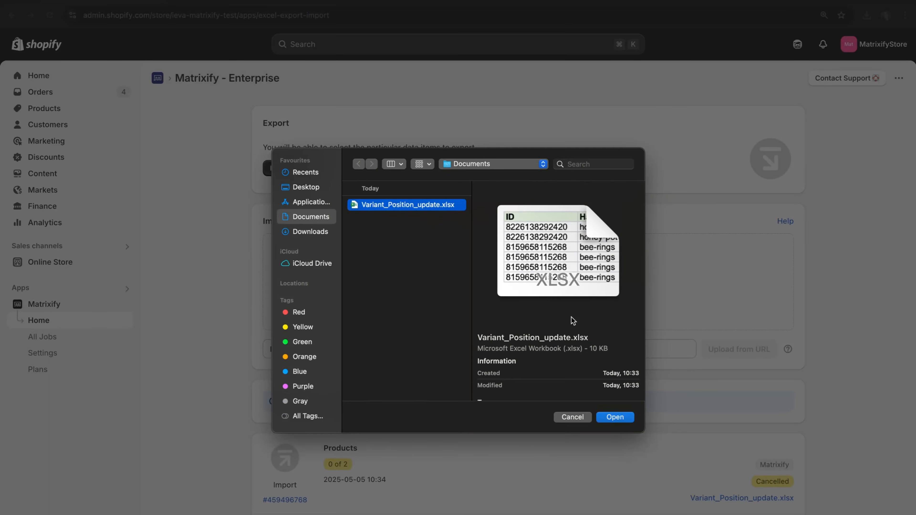
pyautogui.click(615, 419)
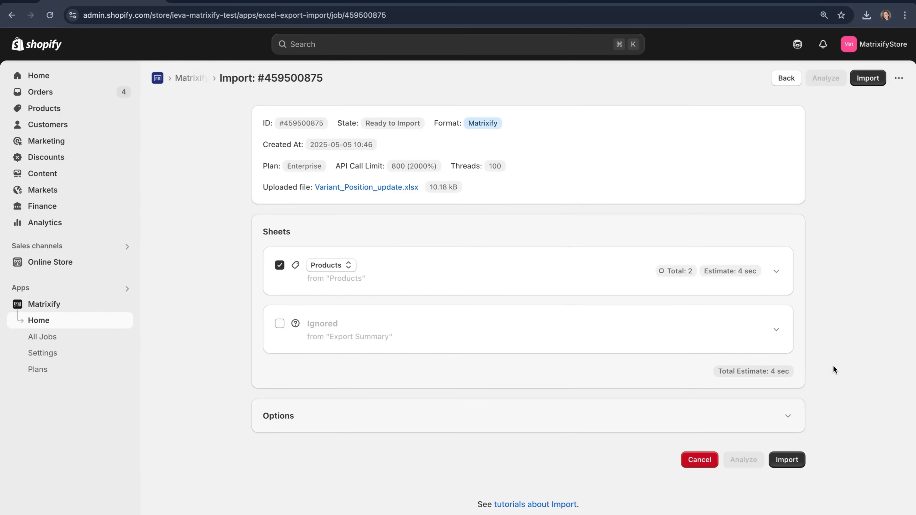
pyautogui.click(787, 459)
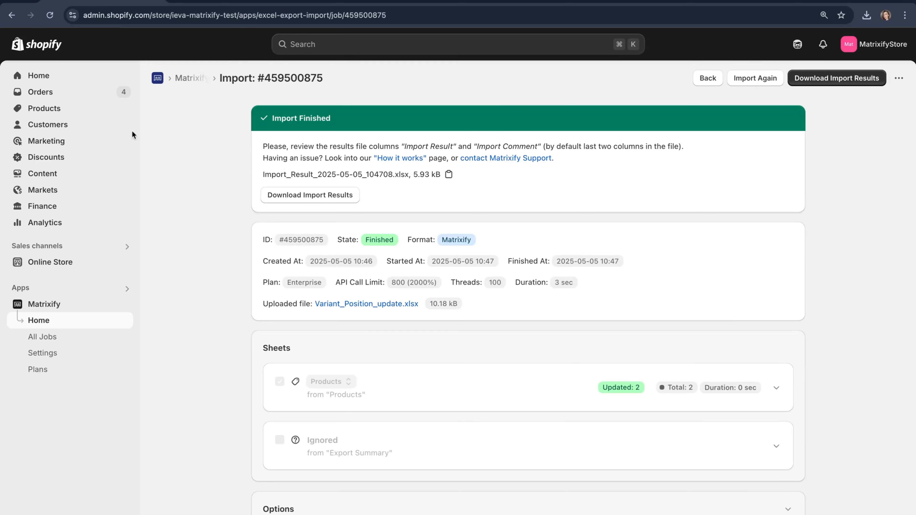
pyautogui.click(42, 109)
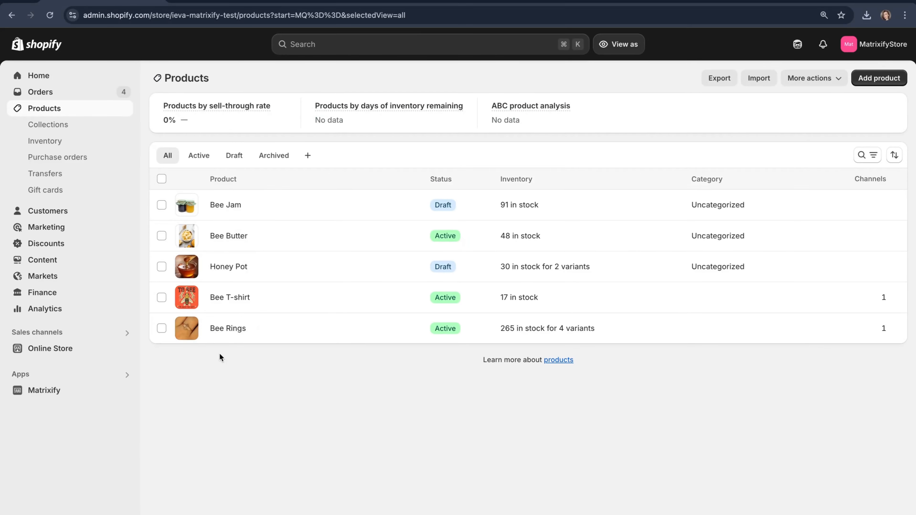
# Open the Bee Rings product and scroll down to its variants.
pyautogui.click(217, 327)
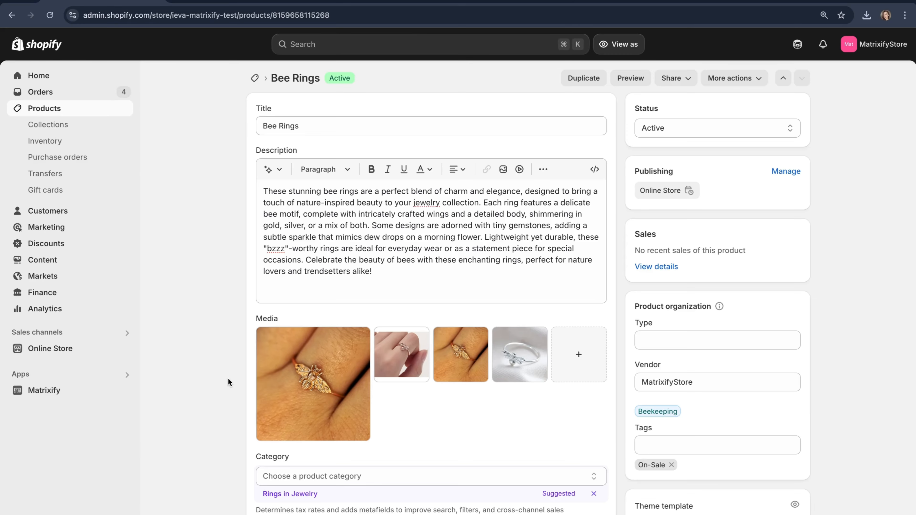
pyautogui.scroll(-10, 228, 380)
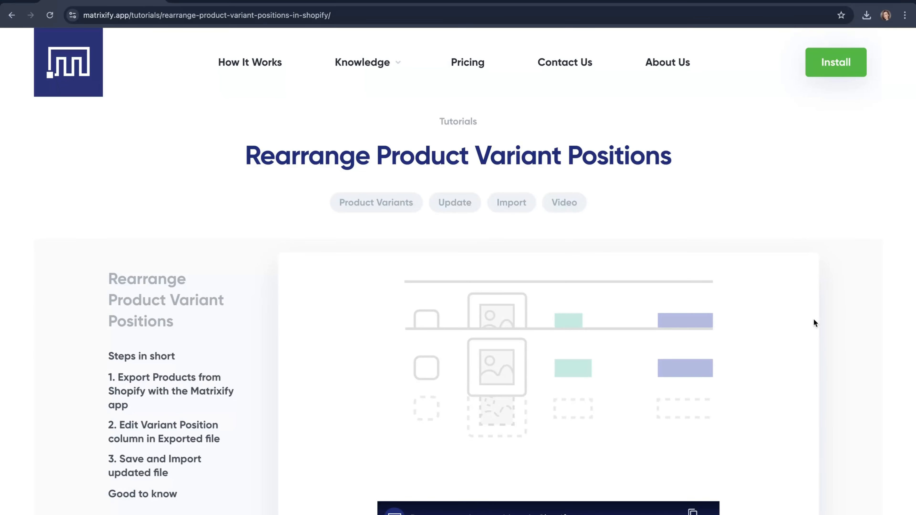
# Scroll through the Rearrange Product Variant Positions tutorial and the Contact Us page's Slack and e-mail support options.
pyautogui.scroll(-15, 814, 319)
pyautogui.scroll(-20, 814, 323)
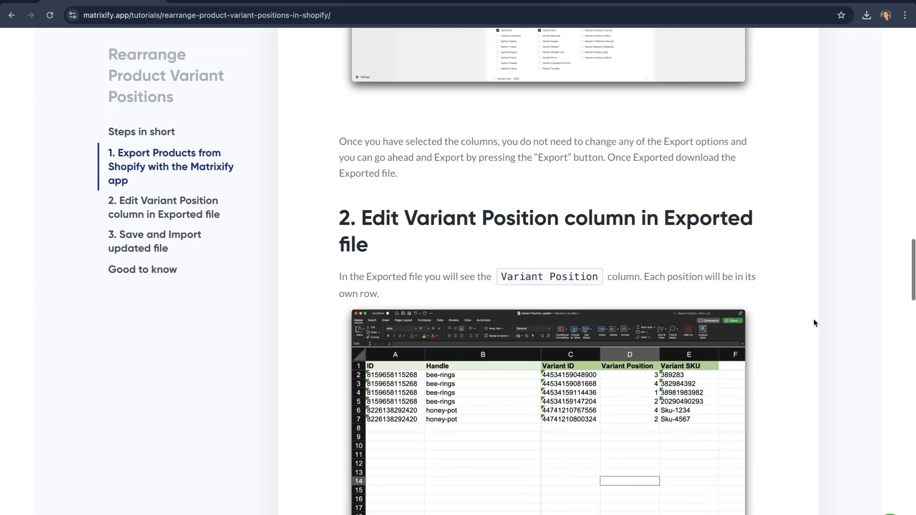
pyautogui.scroll(-20, 814, 319)
pyautogui.scroll(-9, 814, 319)
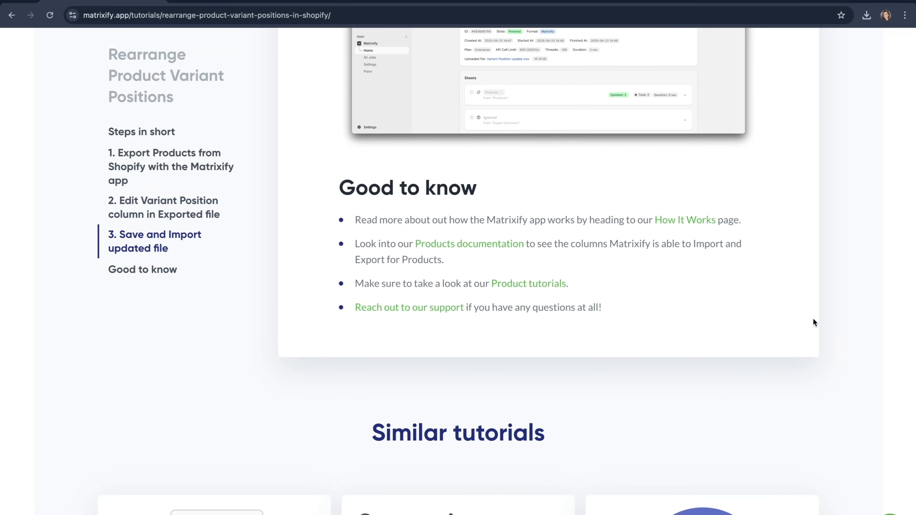
pyautogui.scroll(15, 813, 318)
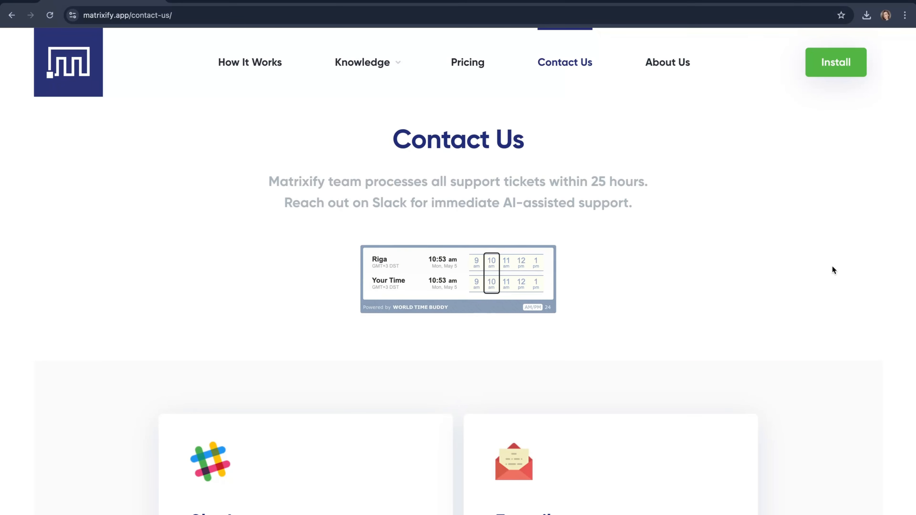
pyautogui.scroll(-5, 833, 267)
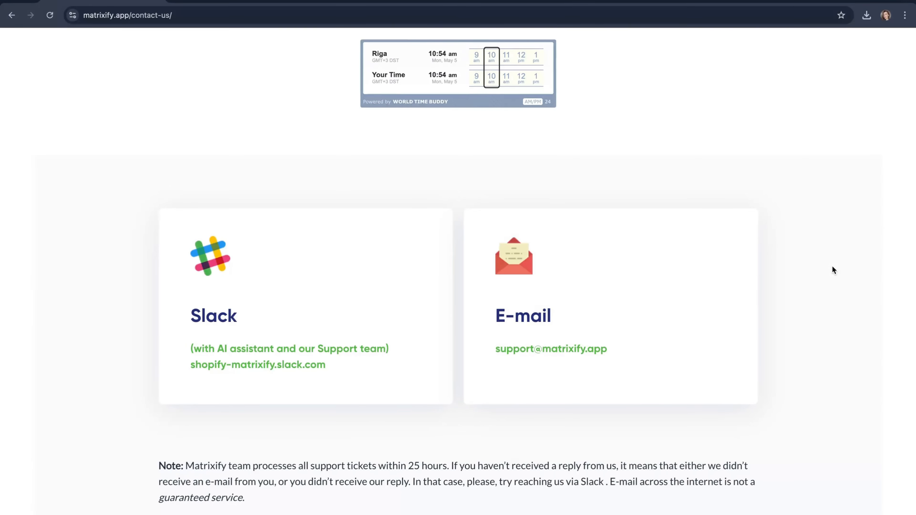
pyautogui.scroll(6, 833, 267)
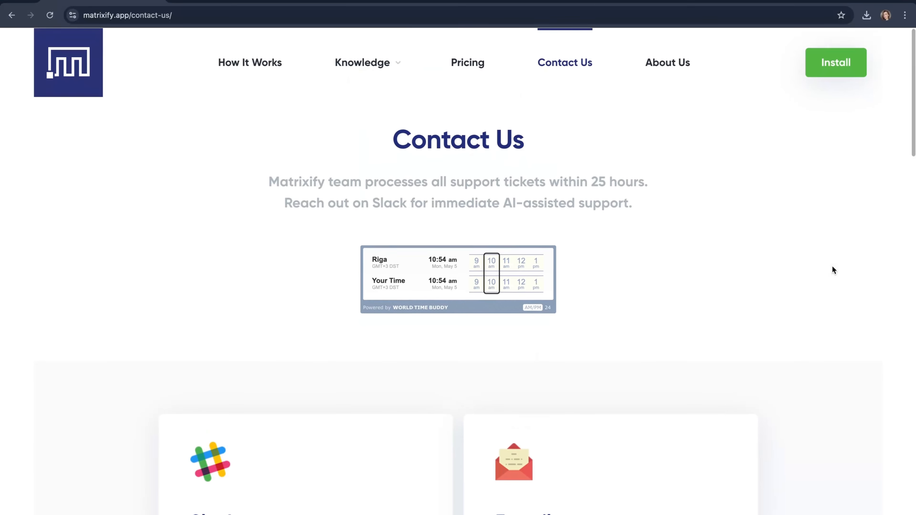